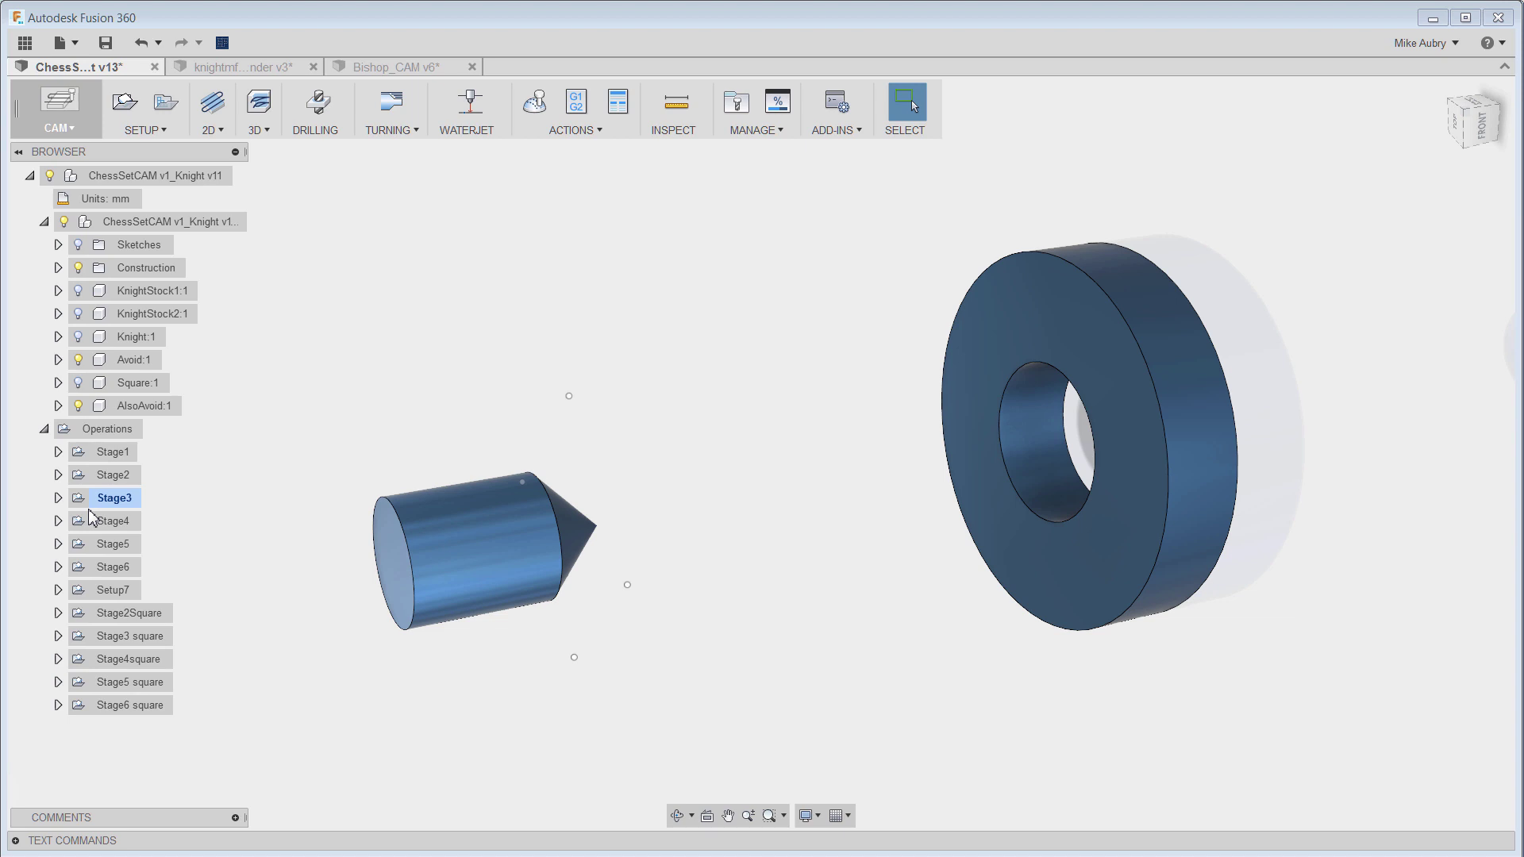
# - Run a machining simulation of the Stage3 operation, then exit it
pyautogui.rightClick(99, 500)
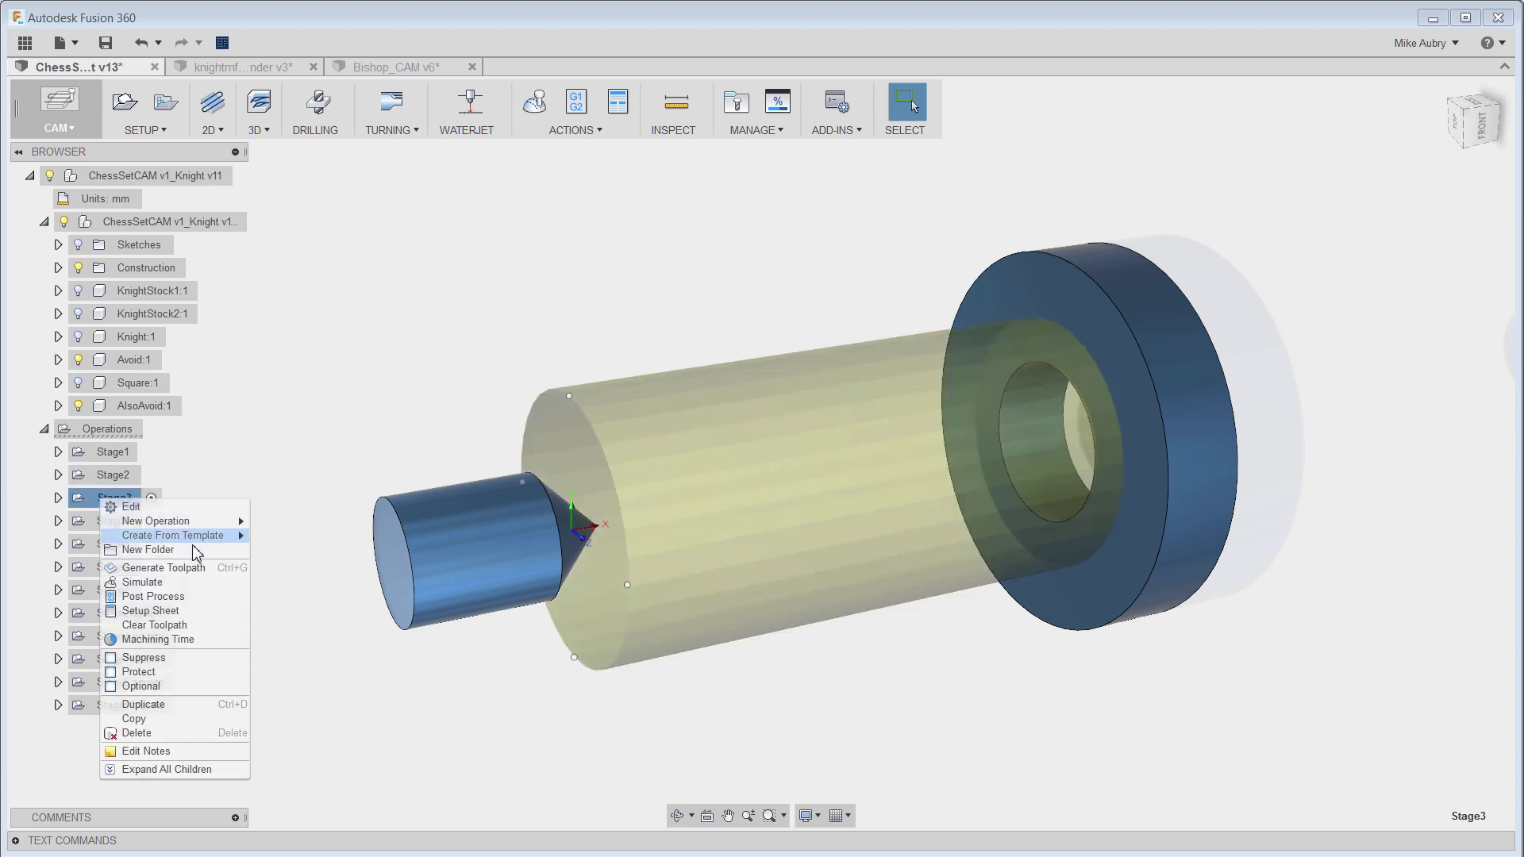
pyautogui.click(199, 586)
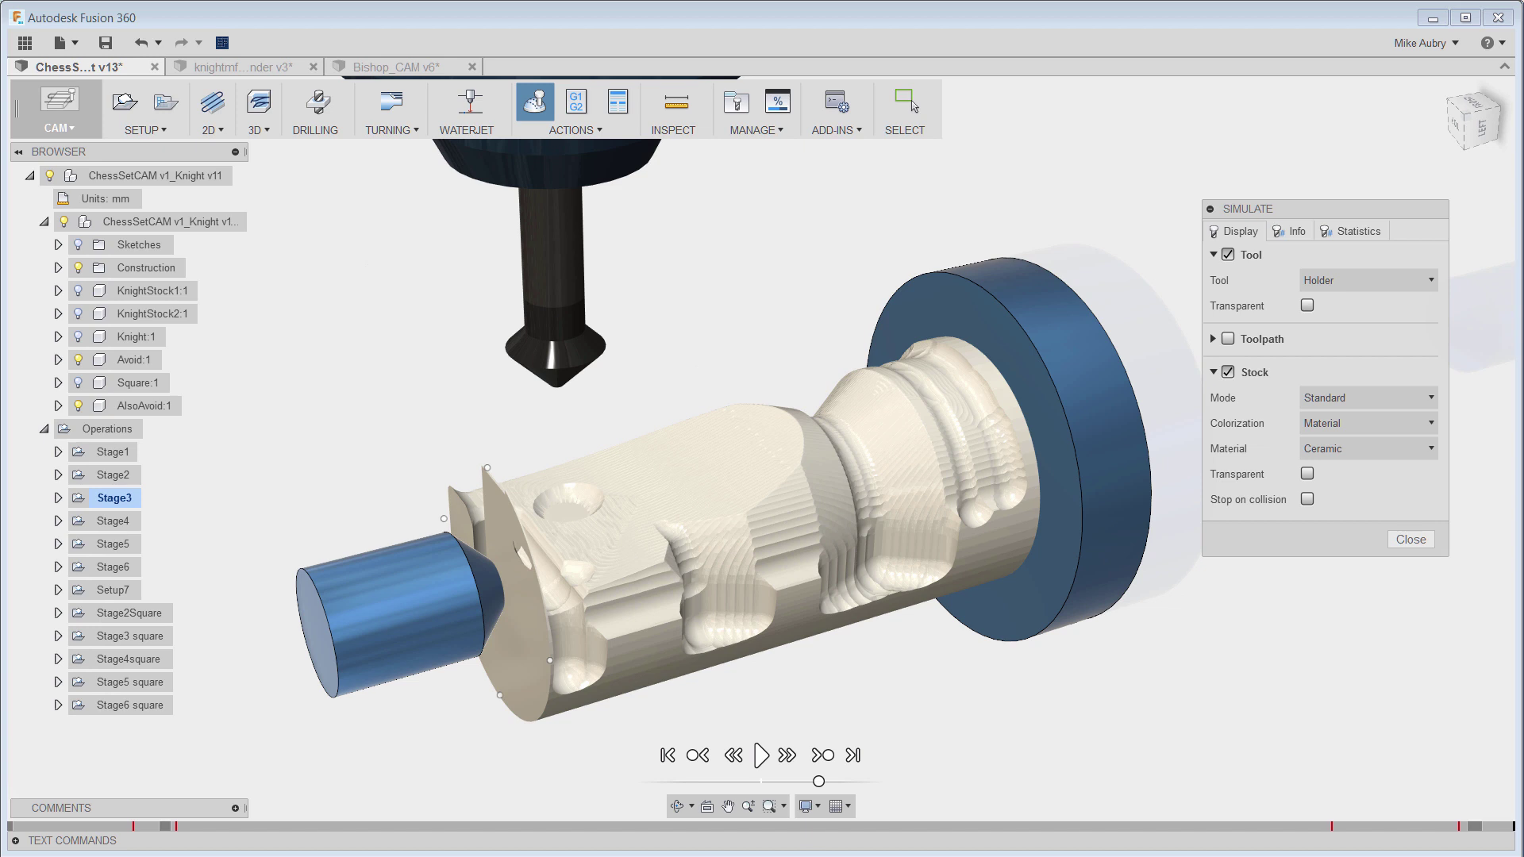
pyautogui.press('Escape')
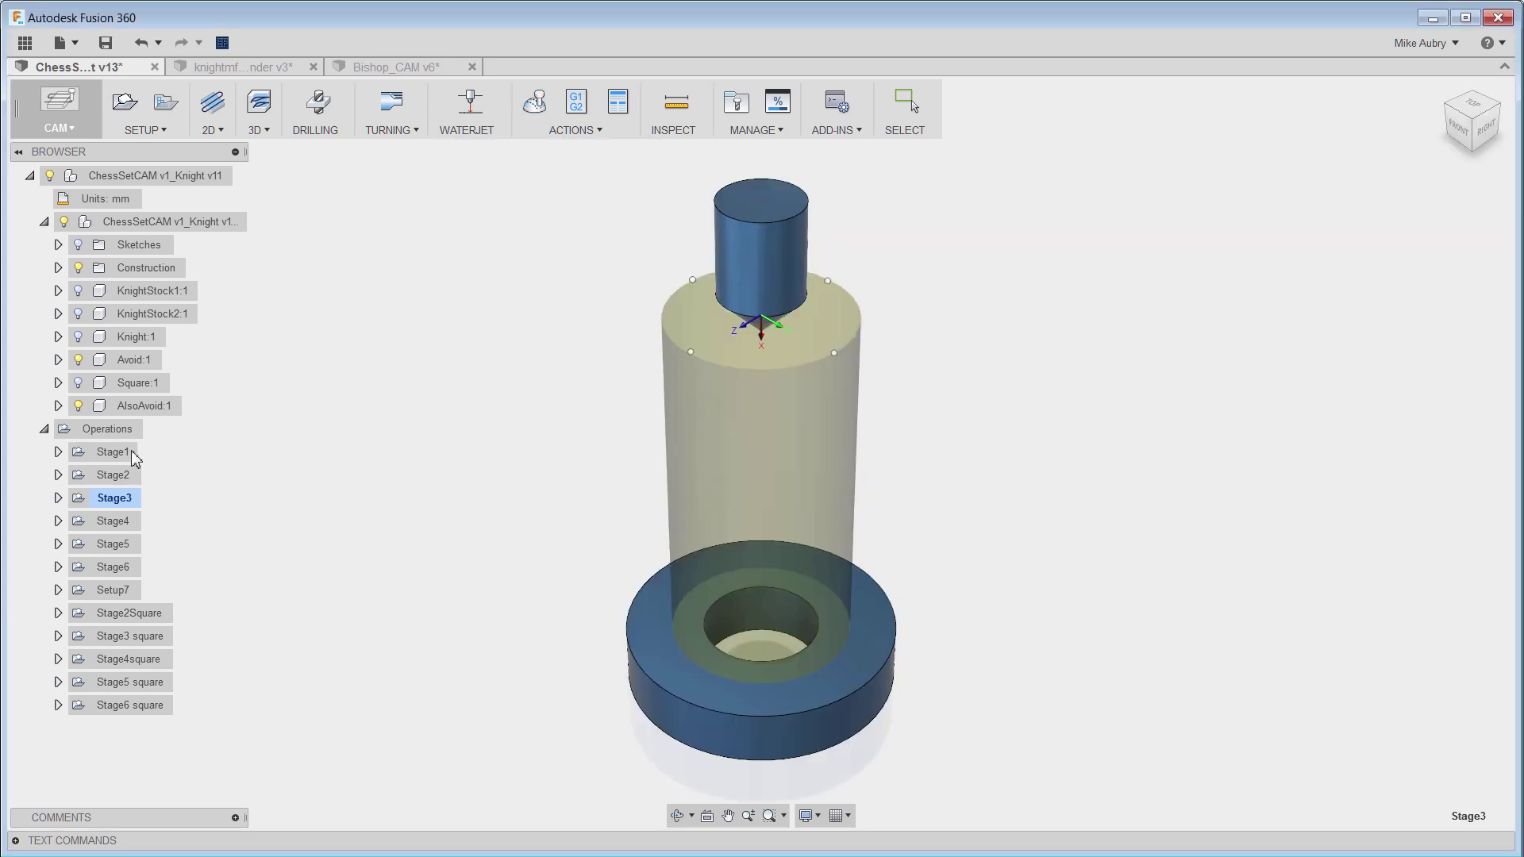
# - Simulate operations Stage1 through Stage6 square together and jump to the end of the toolpath
pyautogui.click(89, 457)
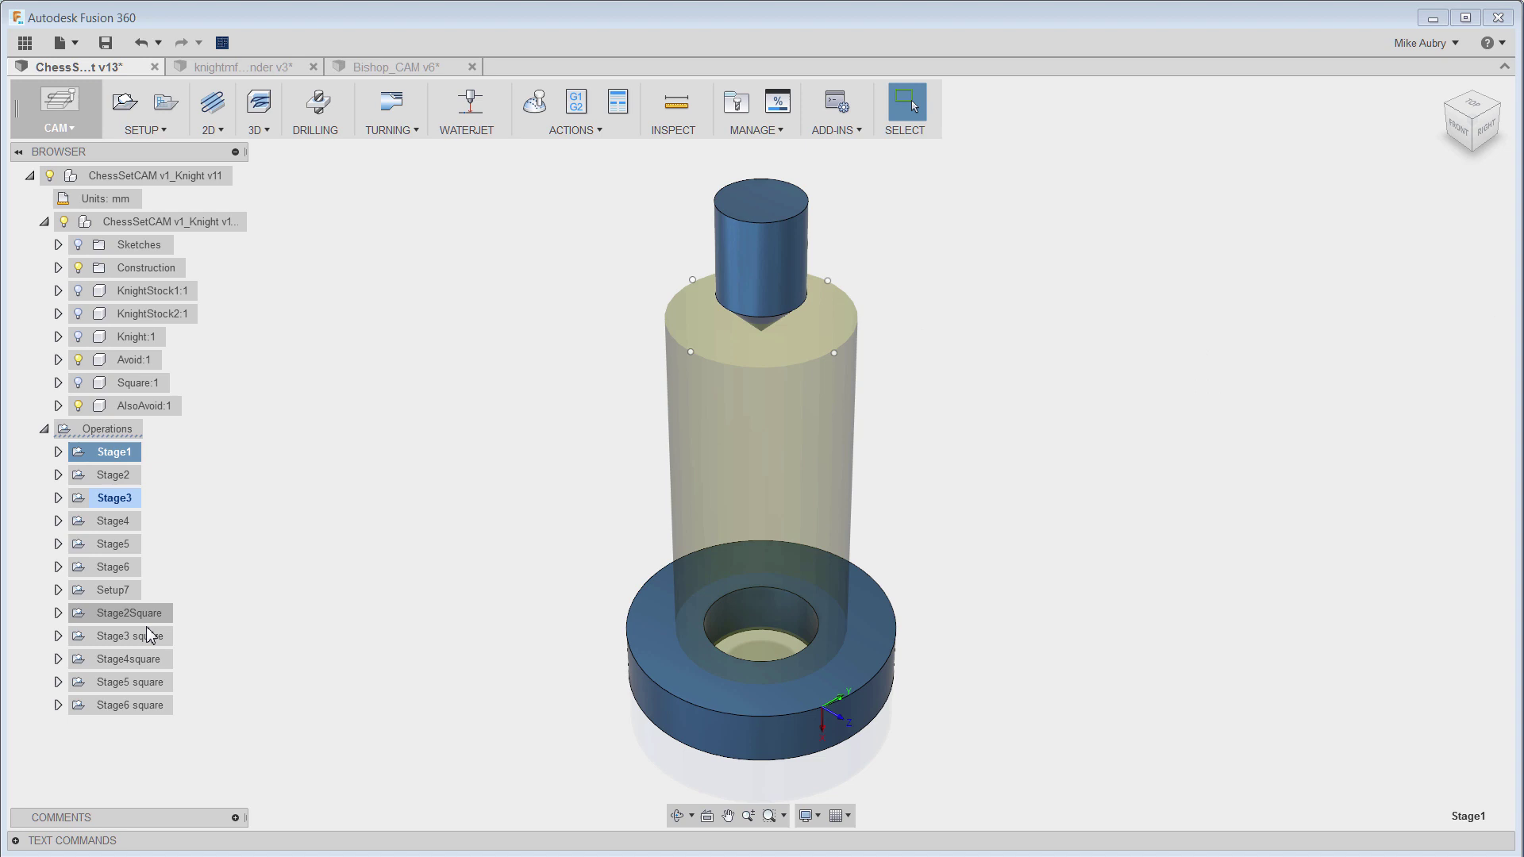
pyautogui.keyDown('shift'); pyautogui.click(144, 707); pyautogui.keyUp('shift')
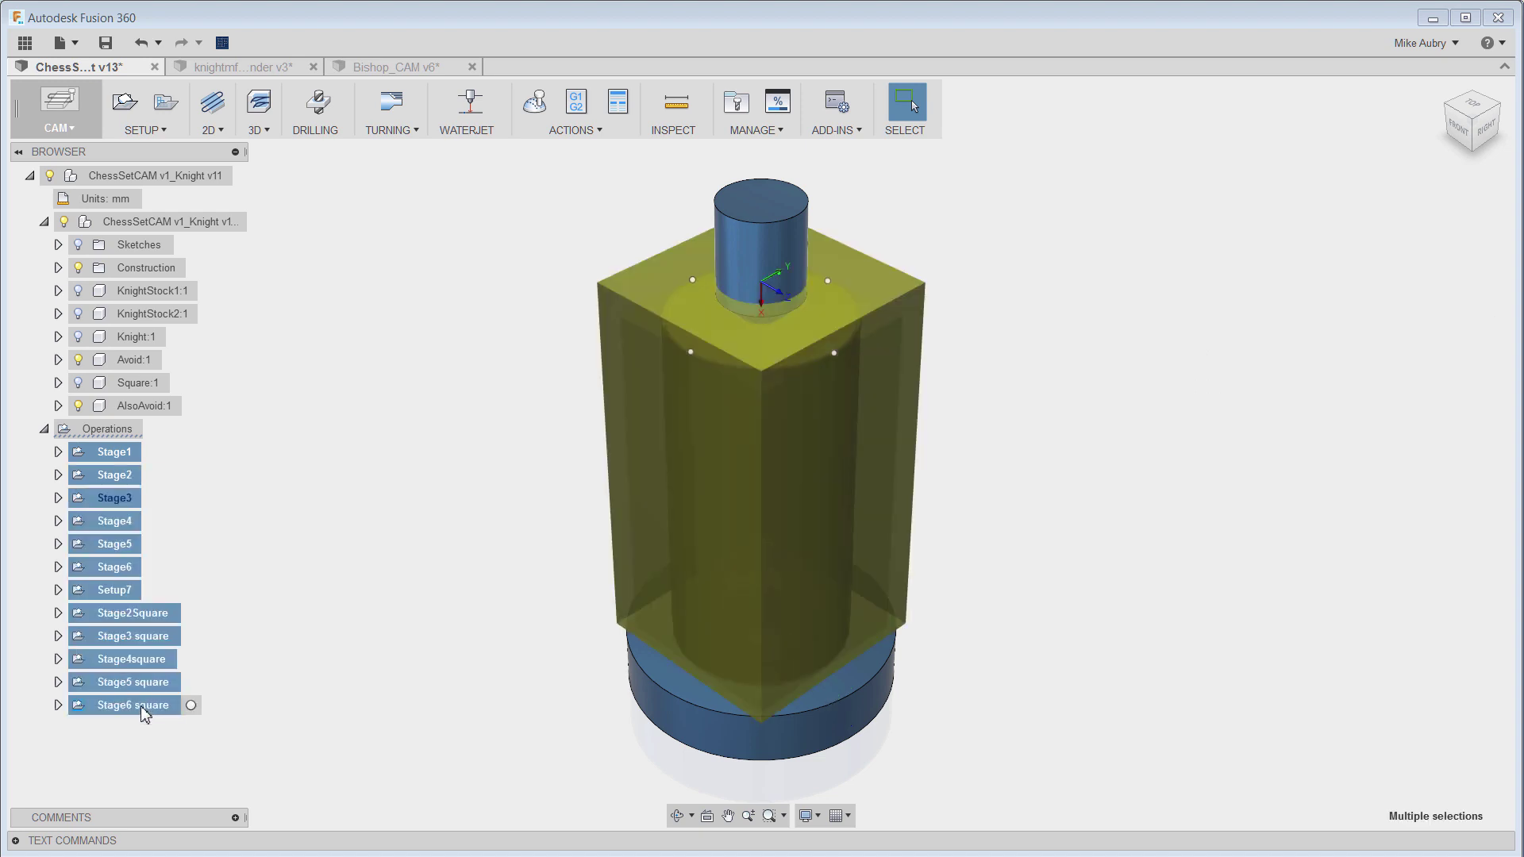
pyautogui.rightClick(104, 455)
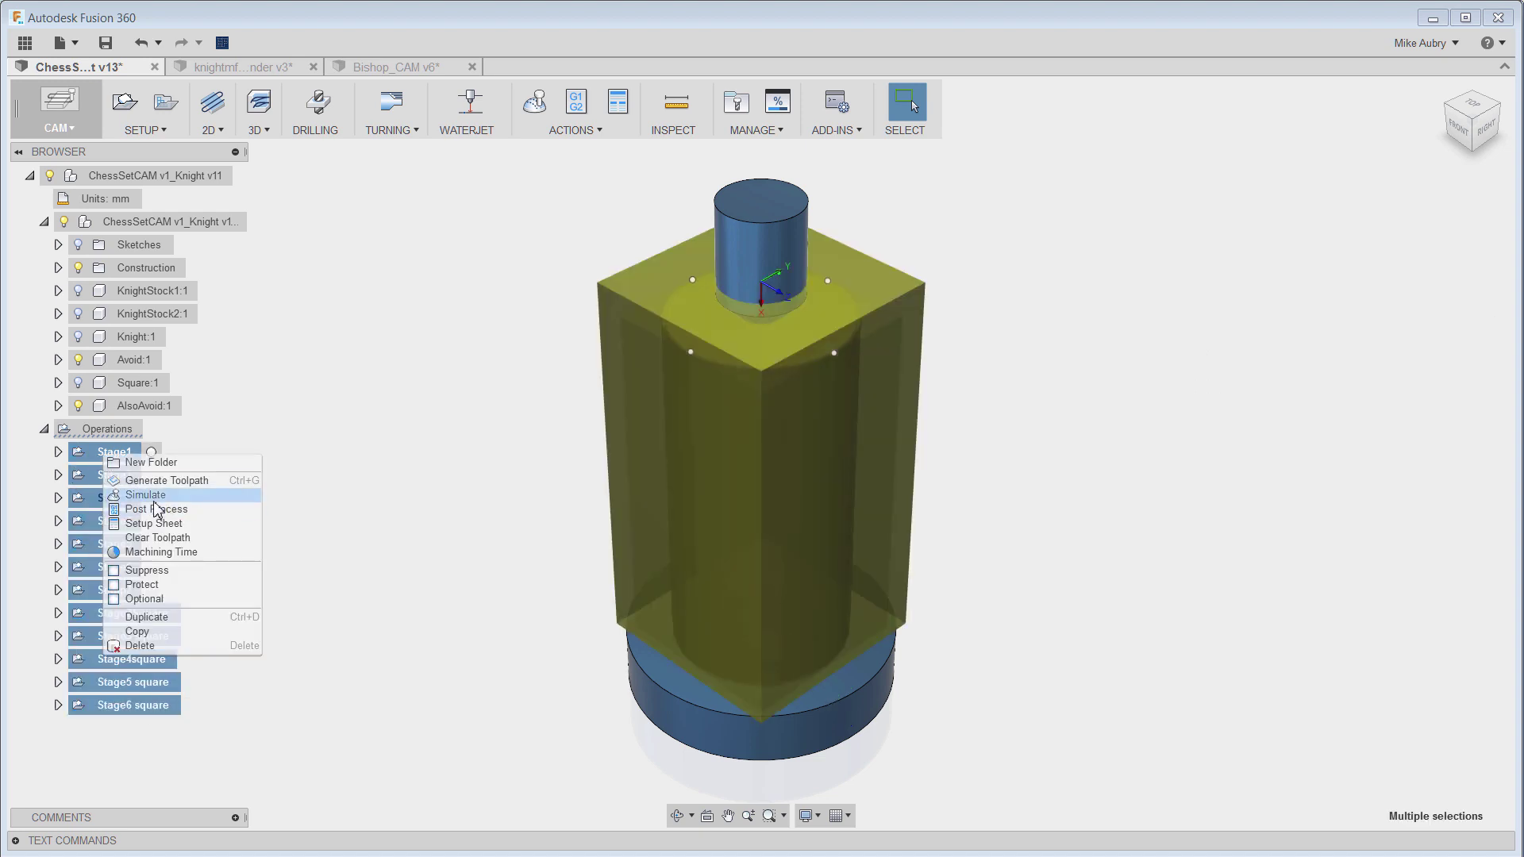
pyautogui.click(155, 496)
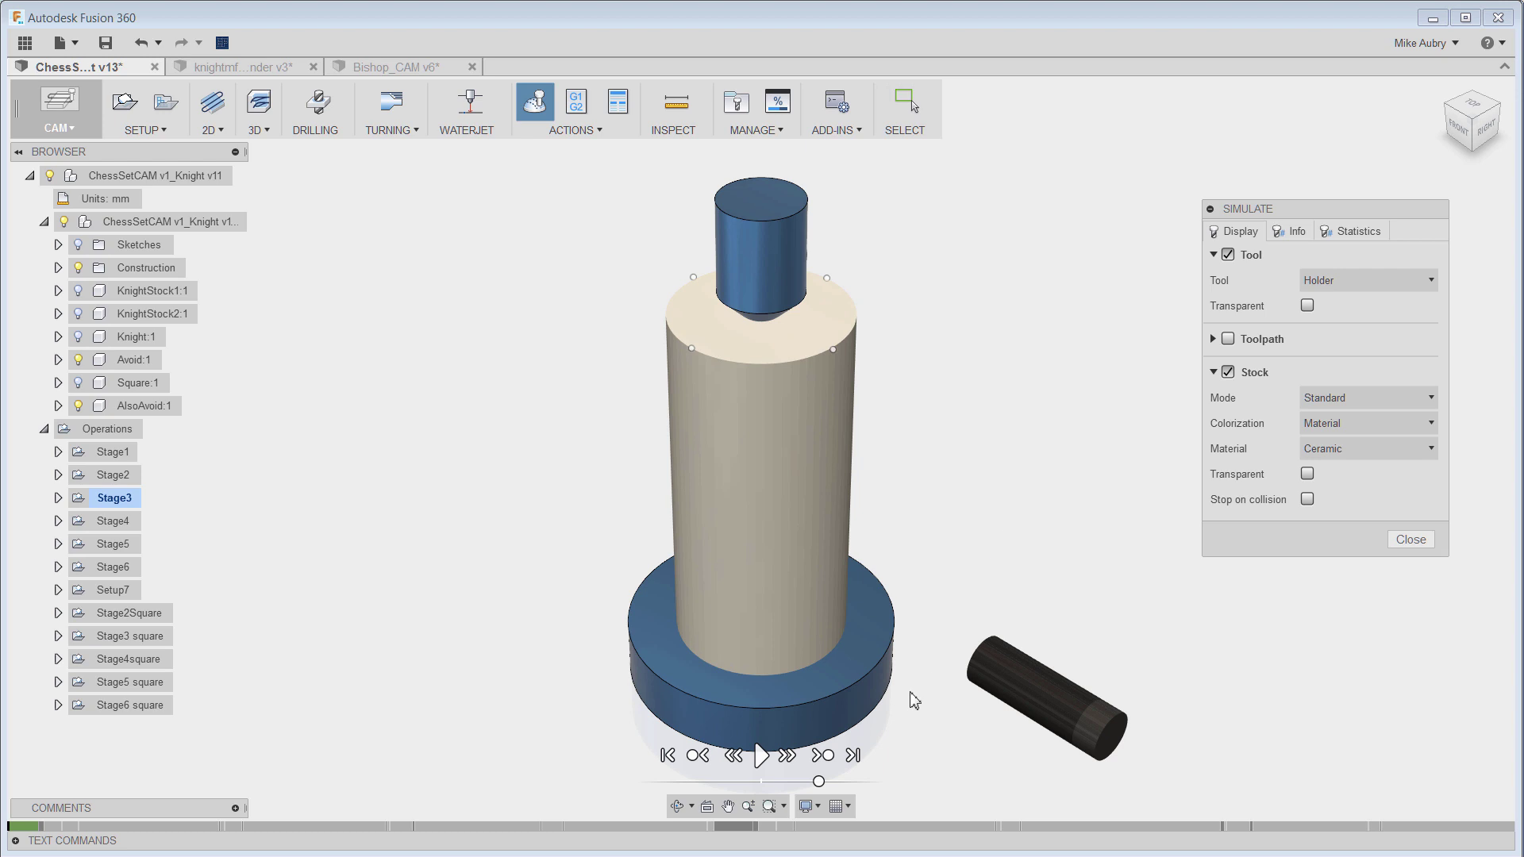
pyautogui.click(853, 755)
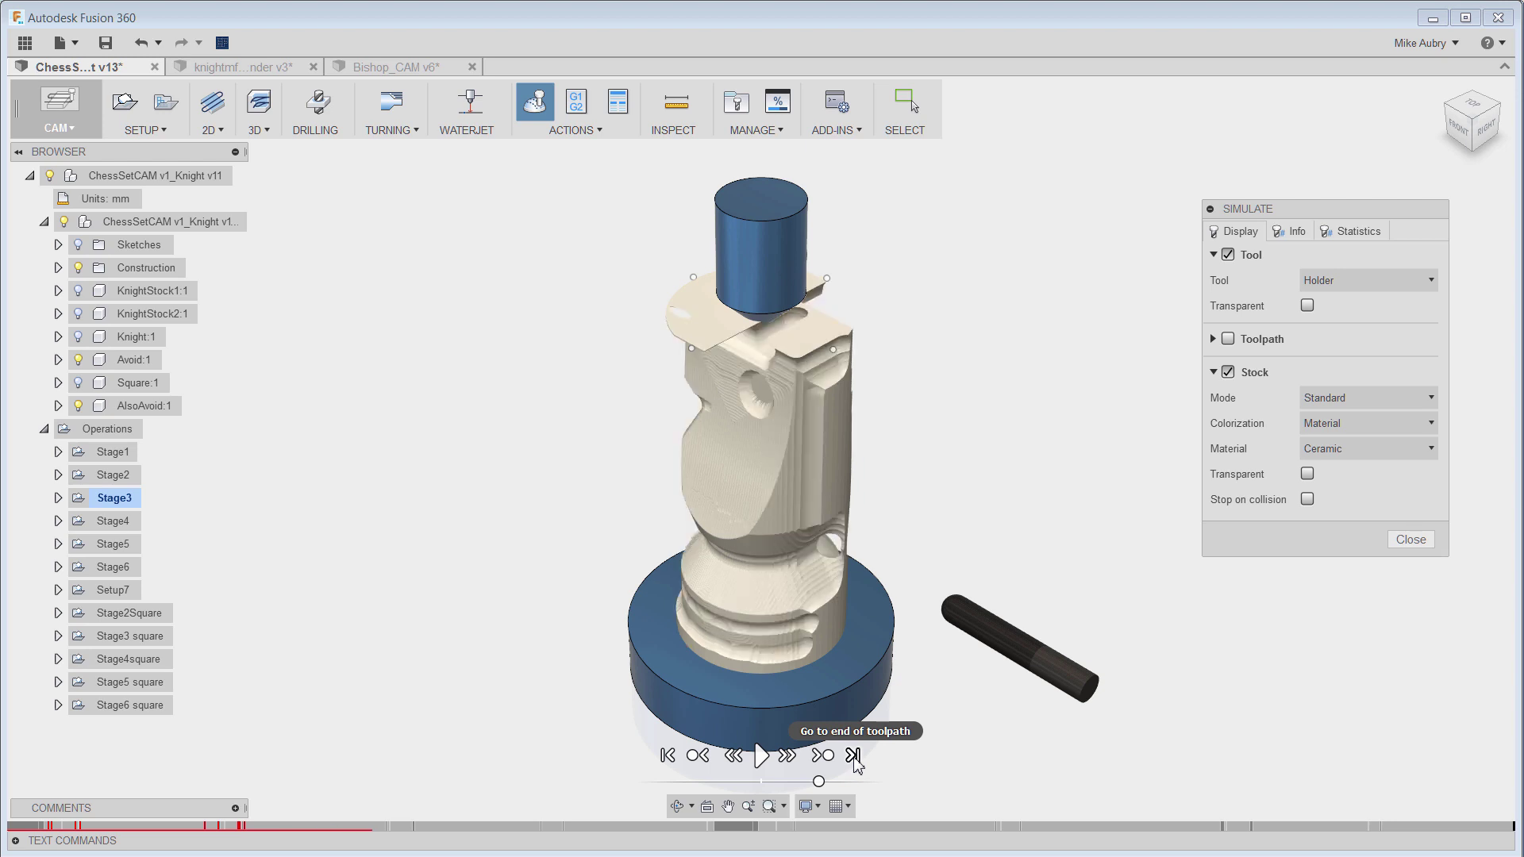
# - Save the simulated machined stock as stock.stl from the viewport Stock menu
pyautogui.rightClick(1002, 347)
pyautogui.moveTo(999, 539)
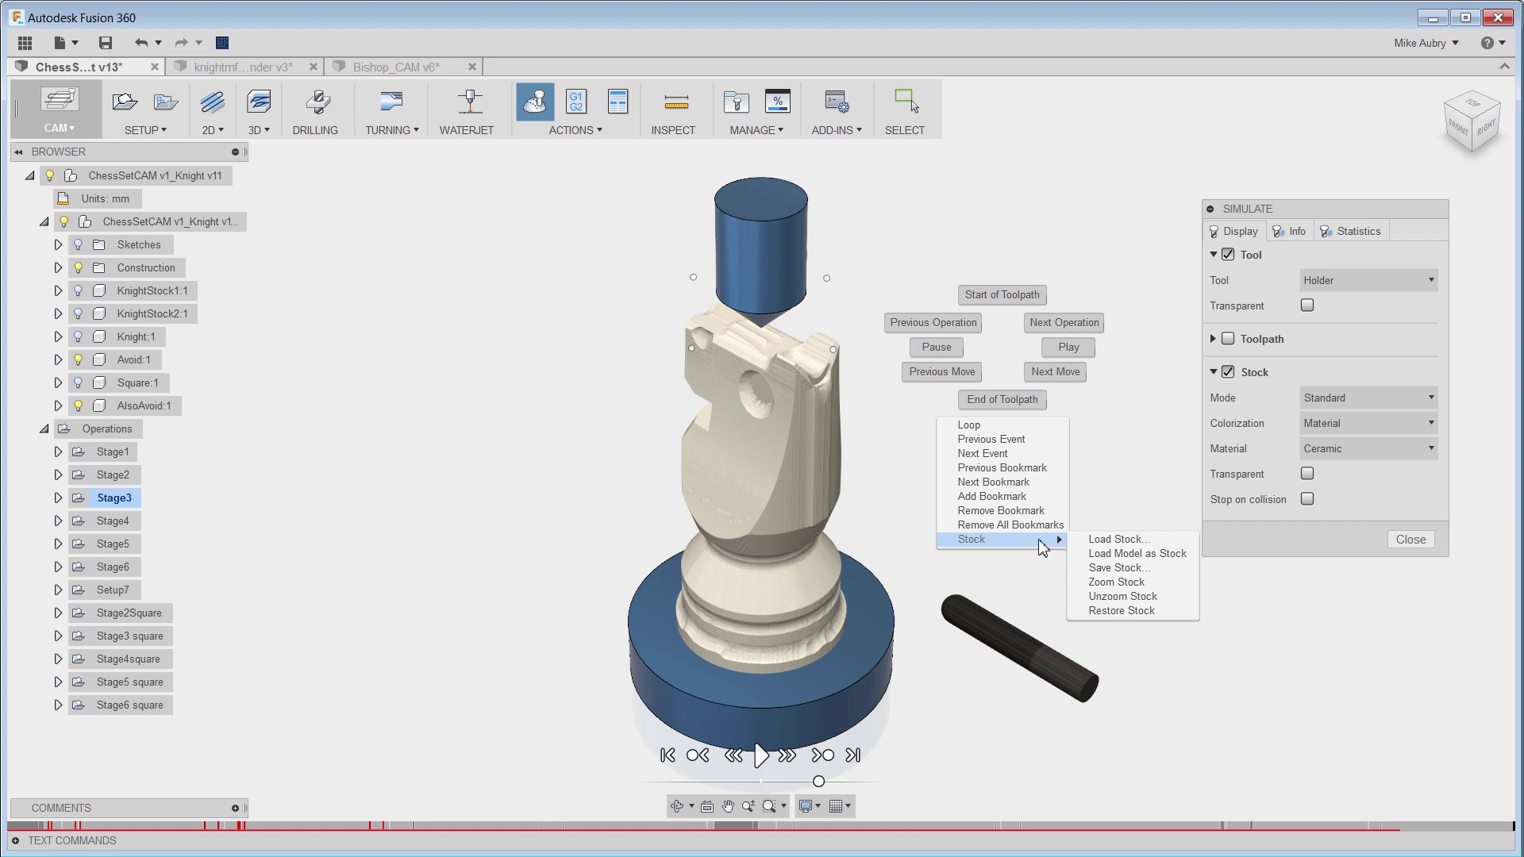
pyautogui.click(1130, 572)
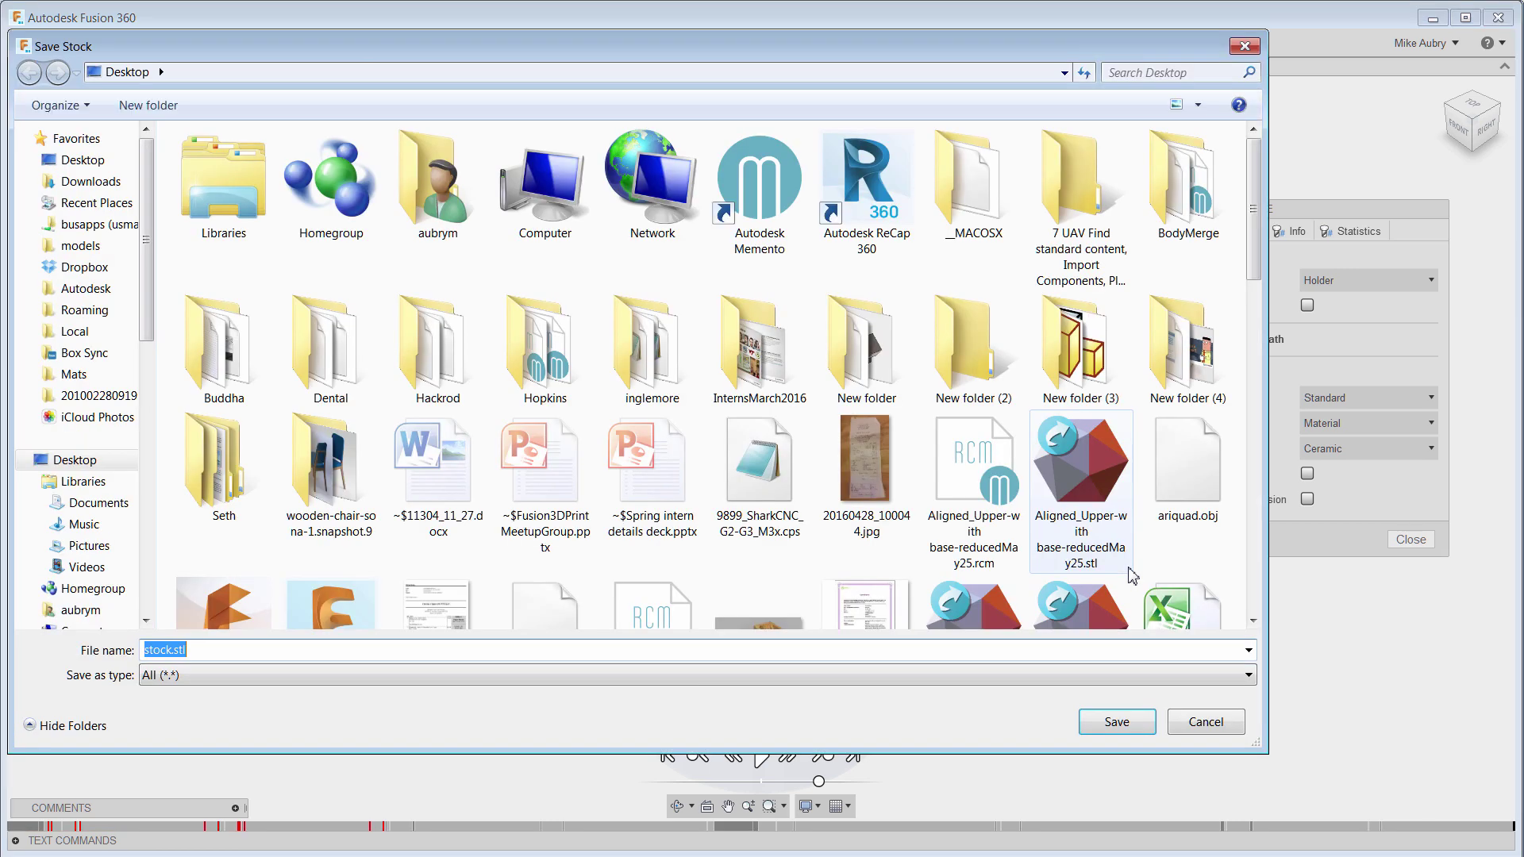
pyautogui.click(1226, 724)
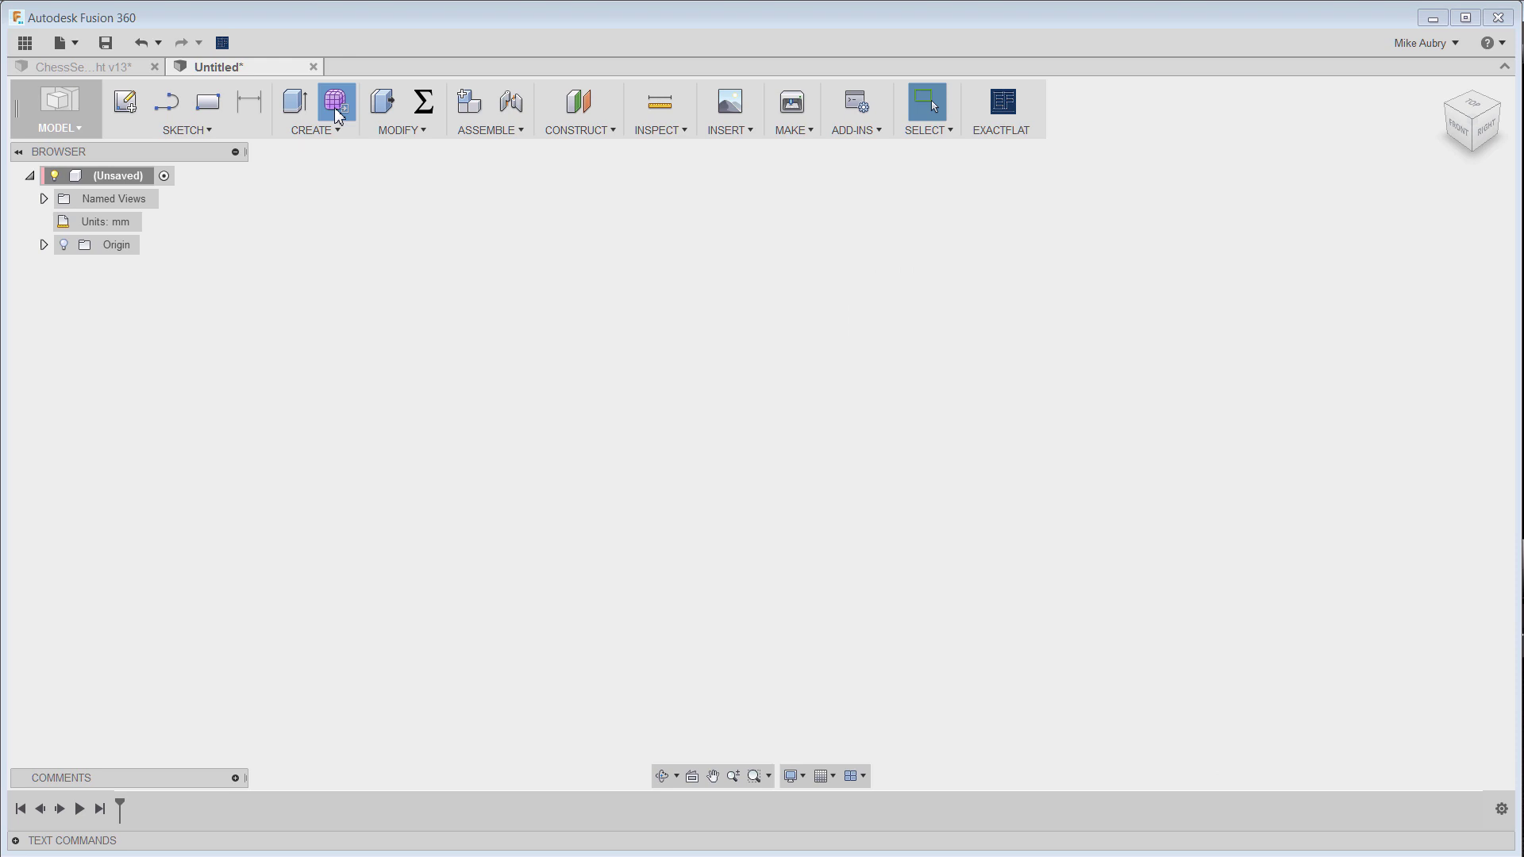
# - Start a Create Form sculpting session and insert the stock.stl mesh in millimetres
pyautogui.click(337, 115)
pyautogui.click(853, 475)
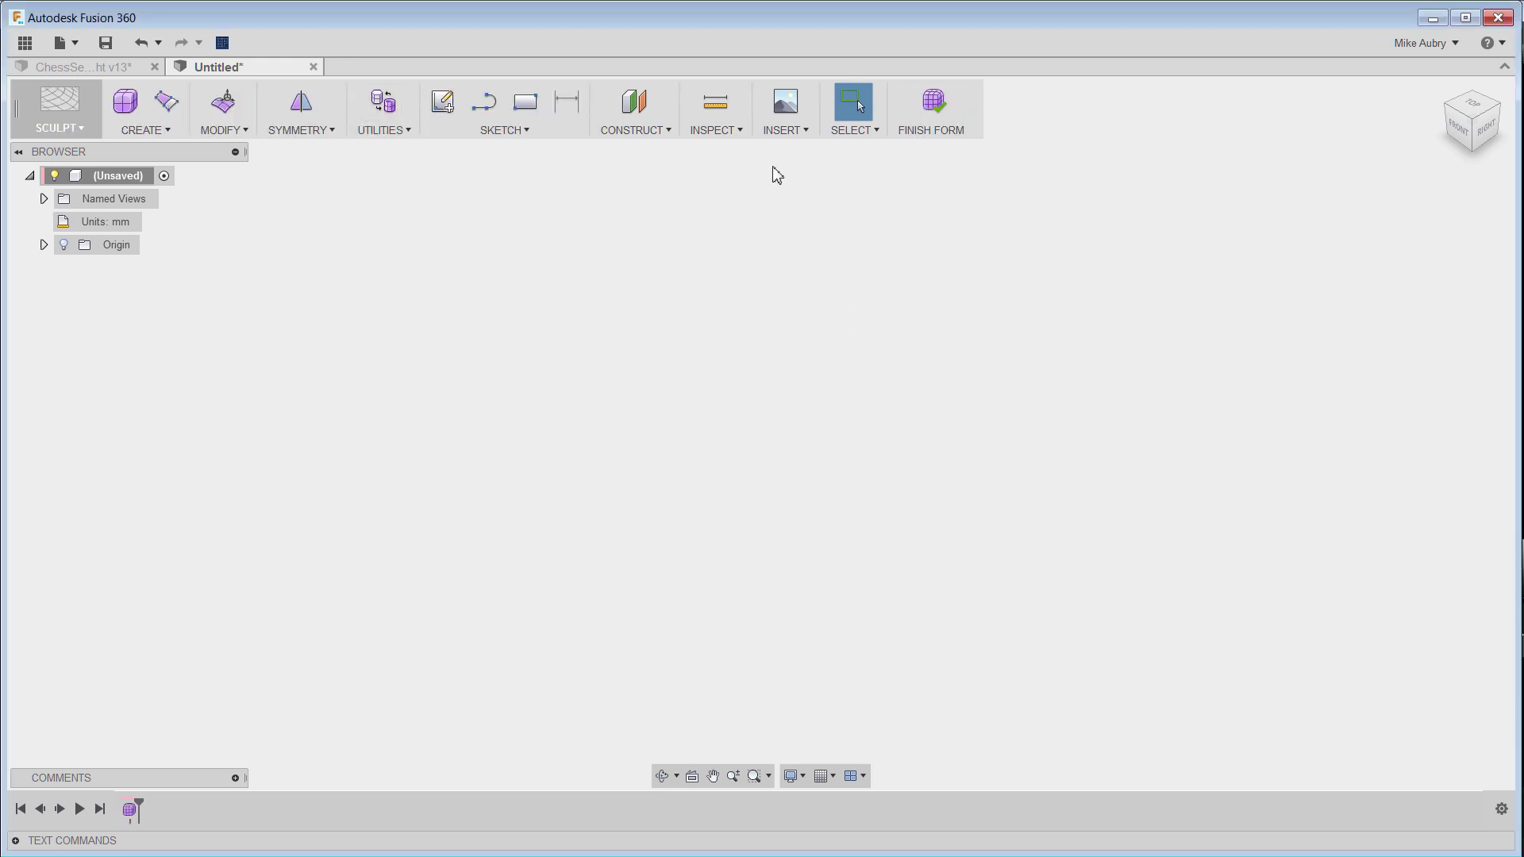
pyautogui.click(800, 134)
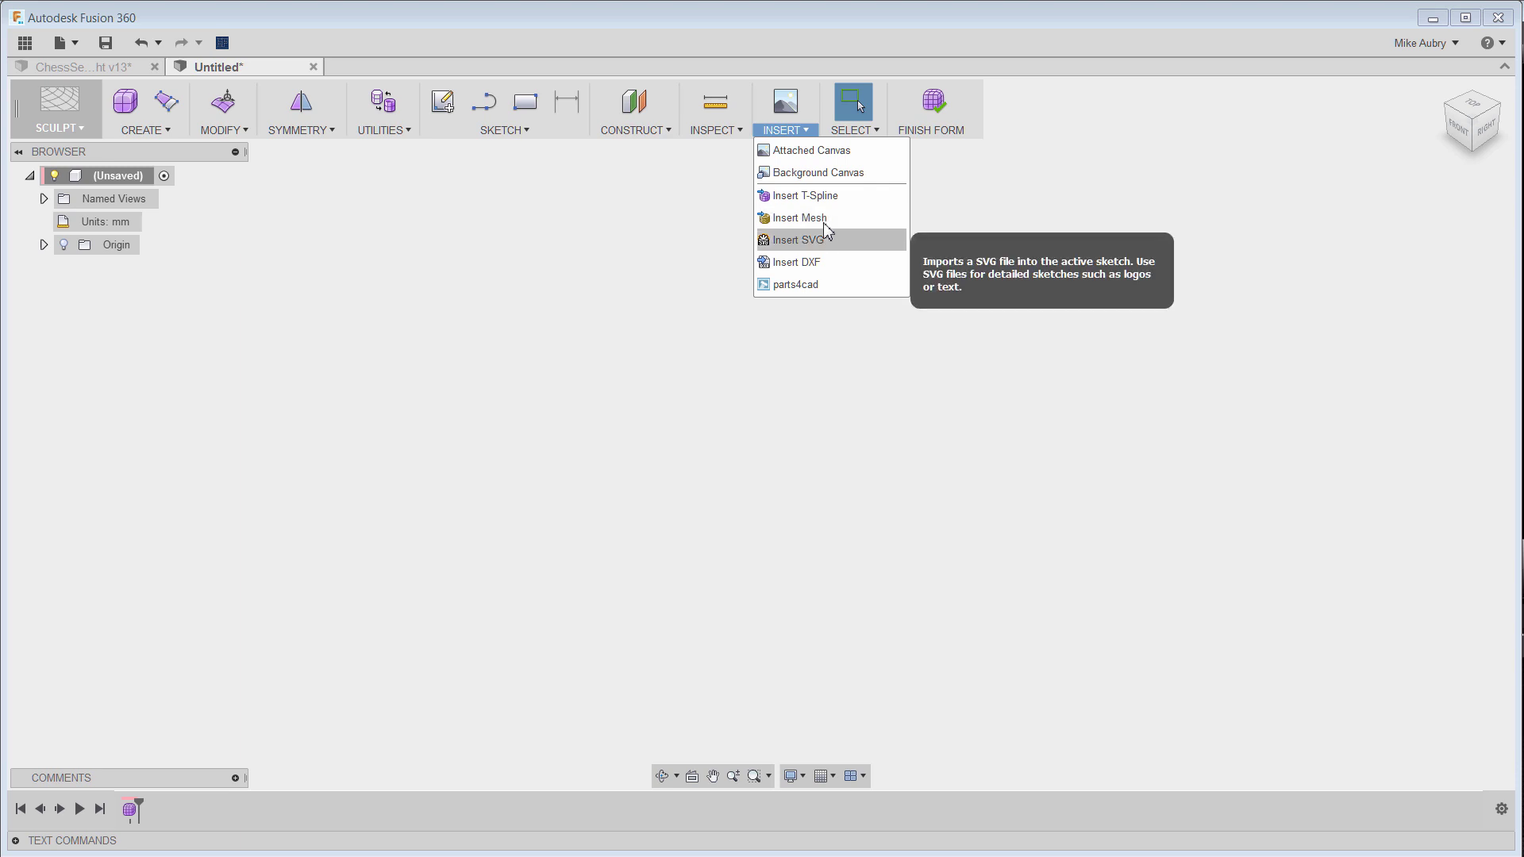
pyautogui.click(825, 219)
pyautogui.doubleClick(950, 471)
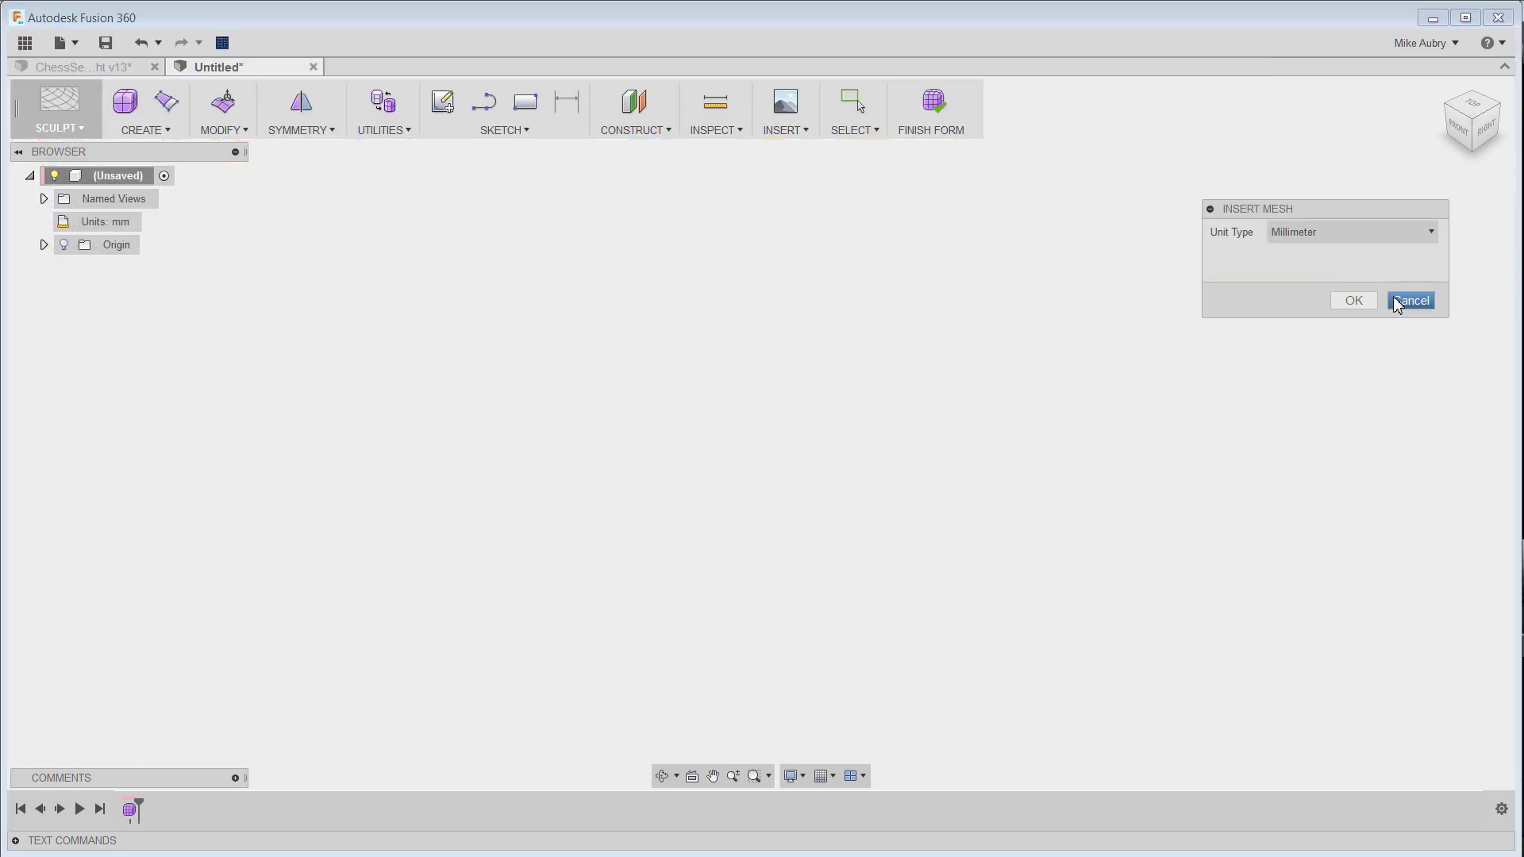
pyautogui.click(1353, 300)
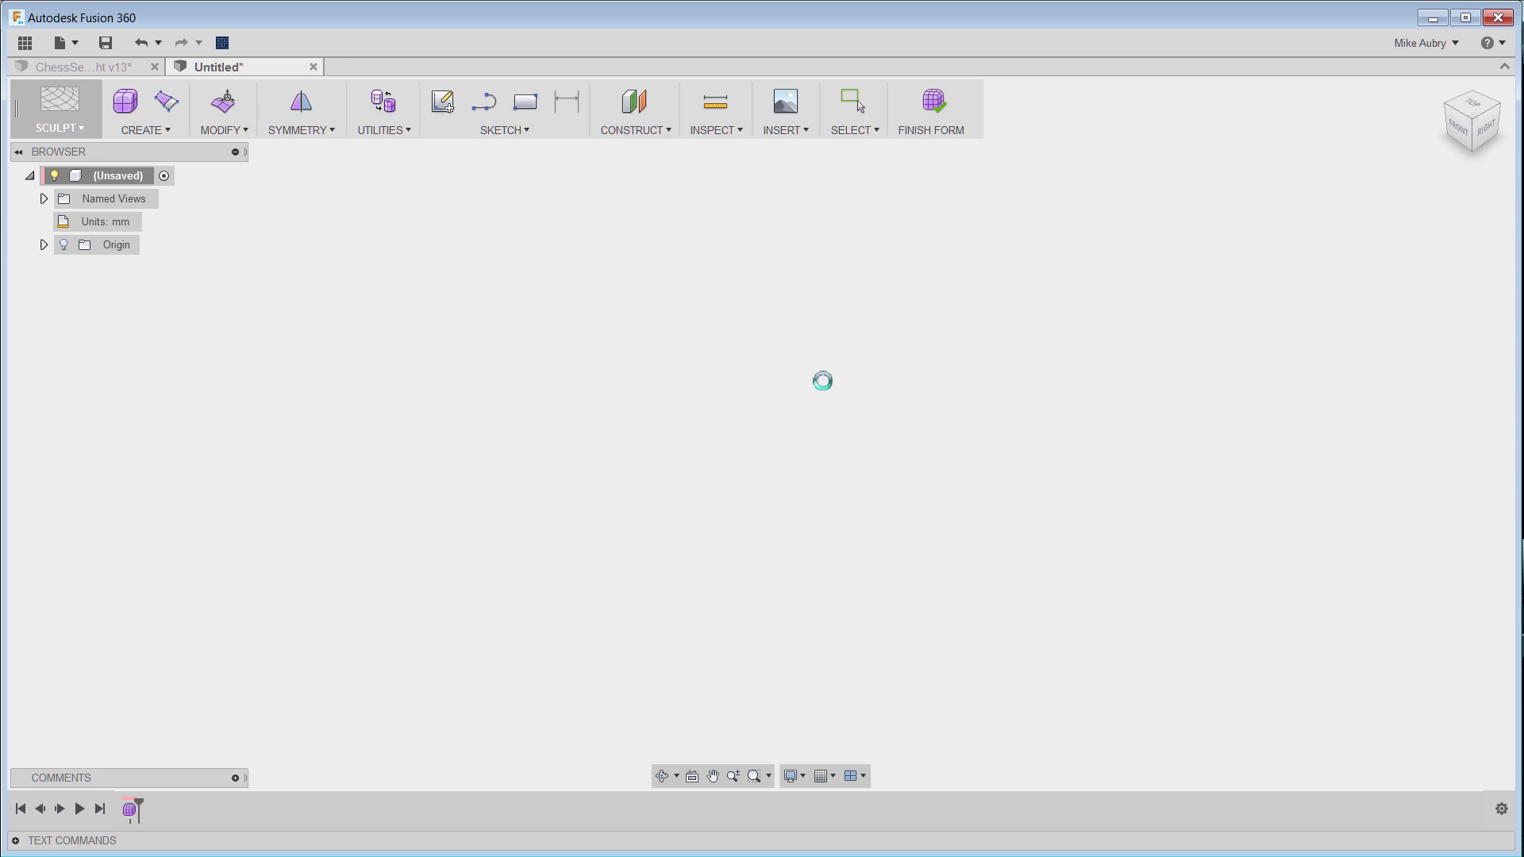
# - Apply 3D Maple - Unfinished from Wood (Solid) > Unfinished to the knight mesh
pyautogui.rightClick(1157, 406)
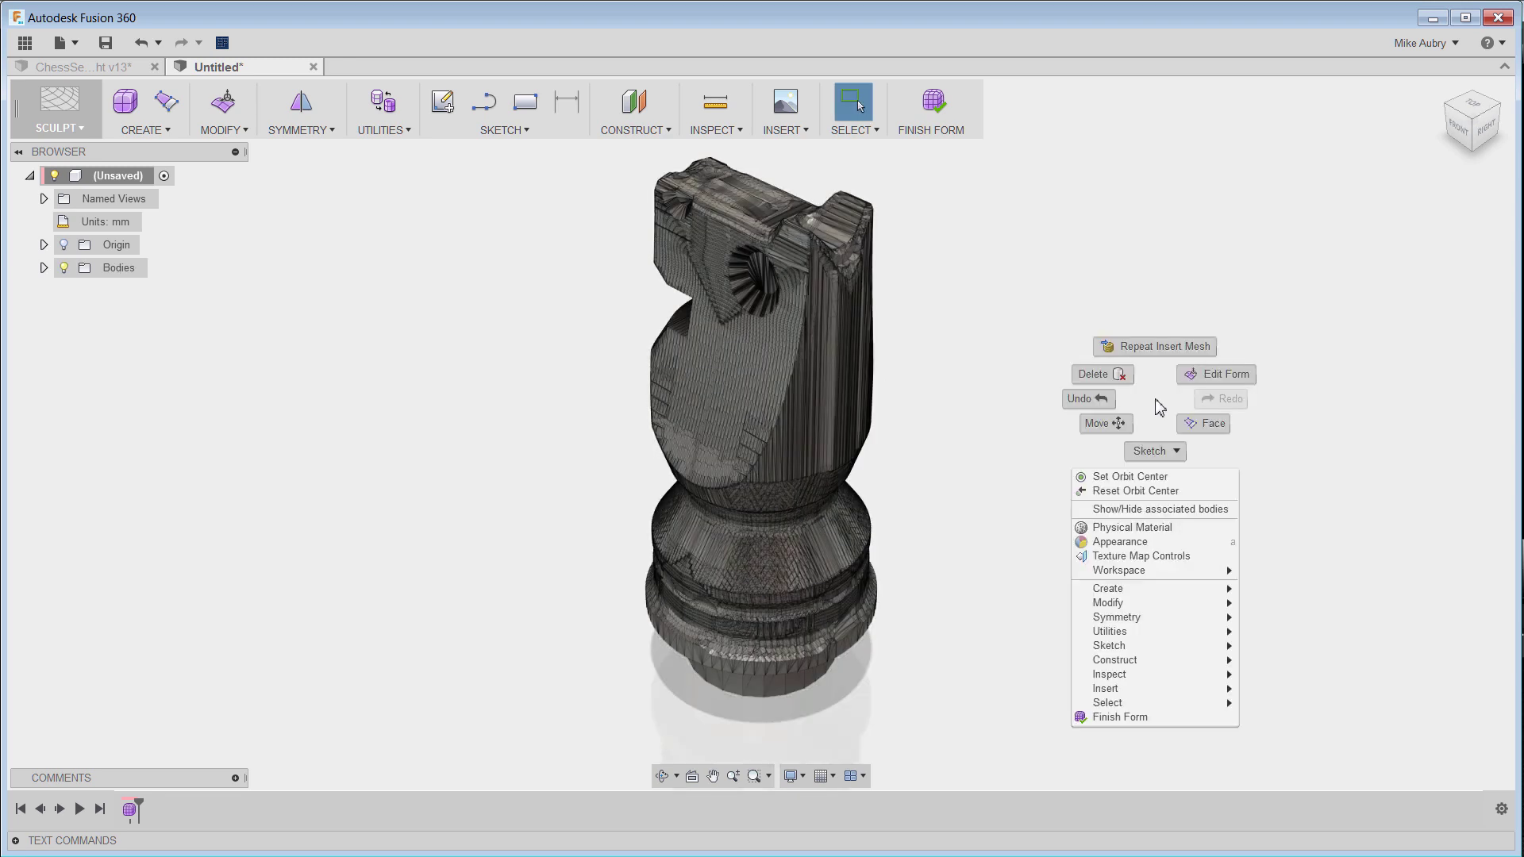
pyautogui.click(1152, 548)
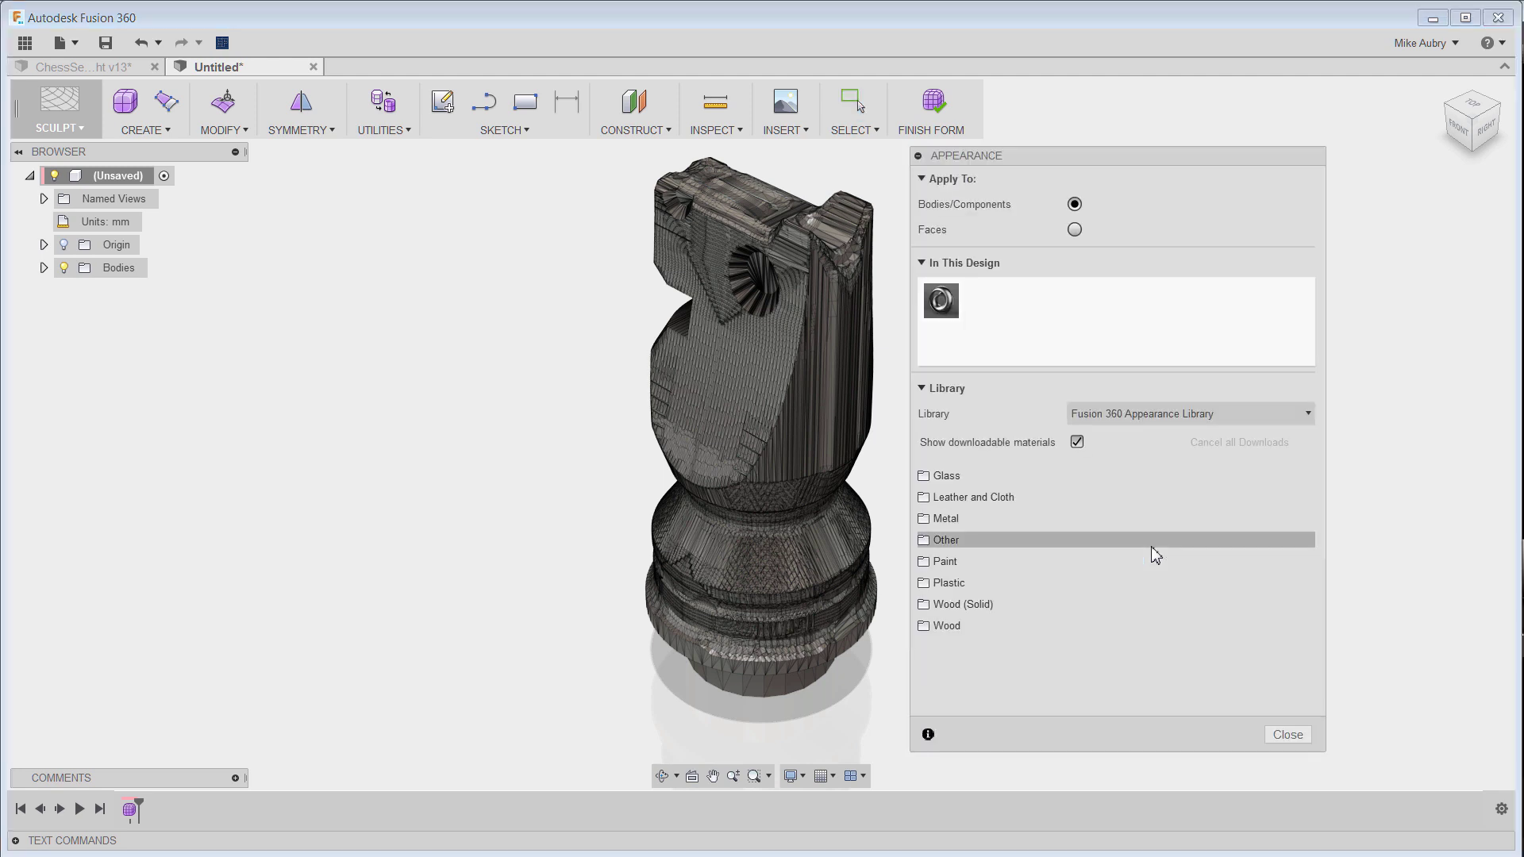
pyautogui.click(1068, 609)
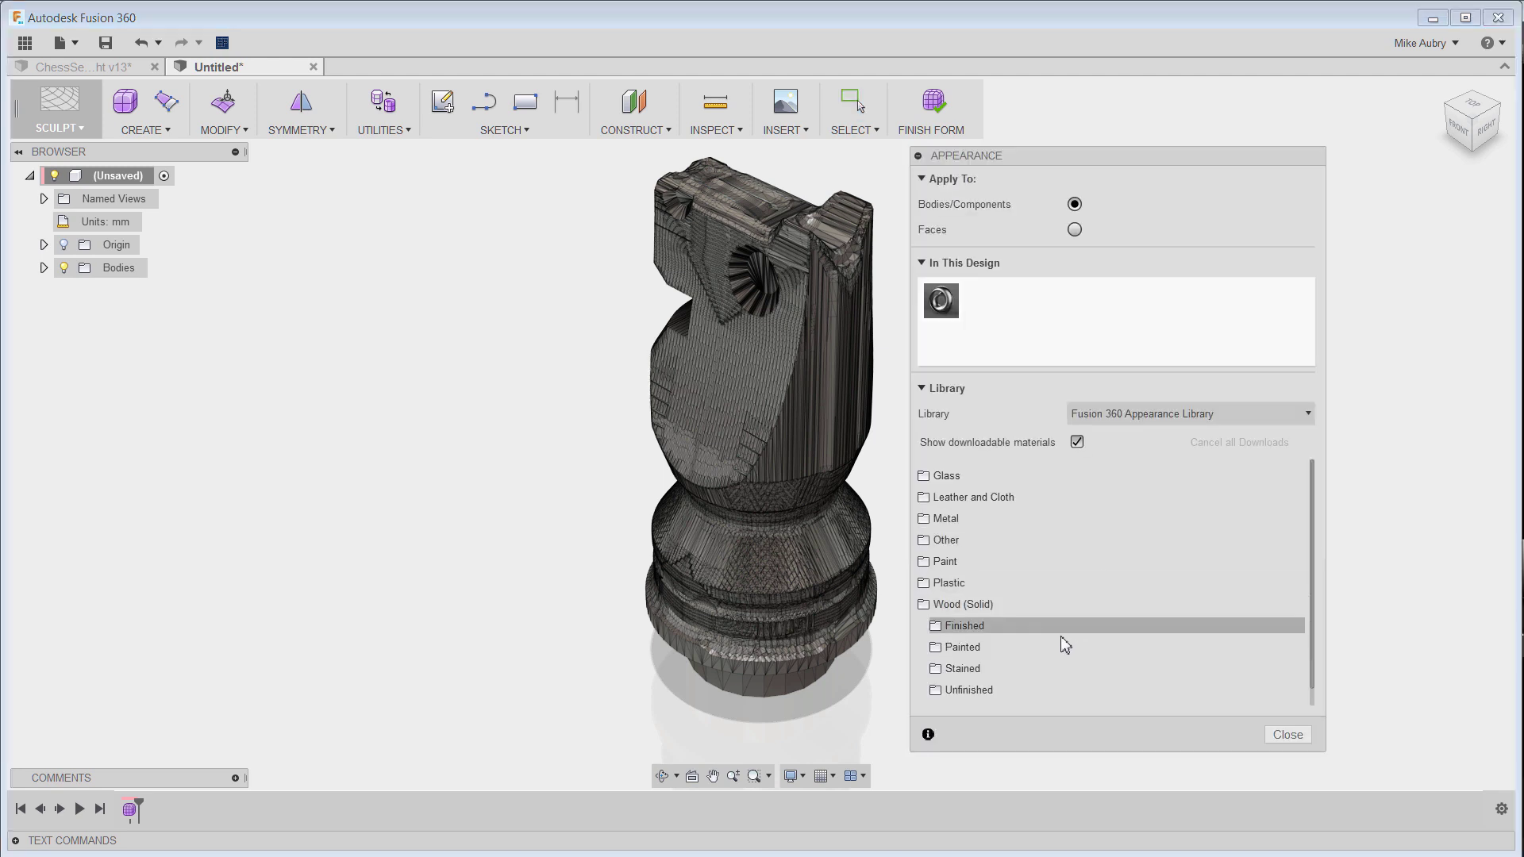
pyautogui.click(1052, 688)
pyautogui.scroll(-1, 1203, 630)
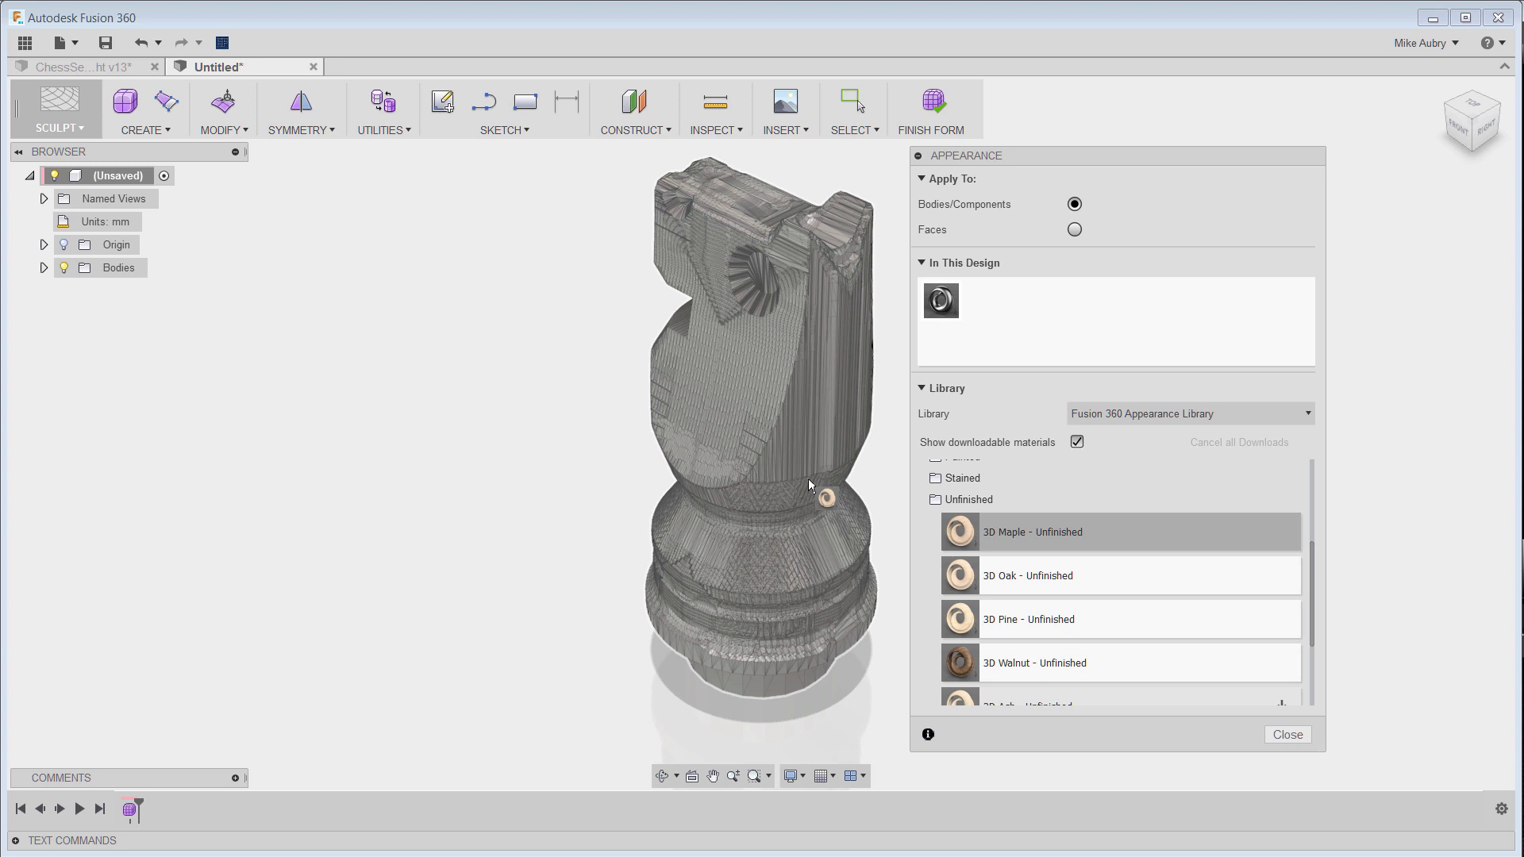
pyautogui.moveTo(1136, 539); pyautogui.dragTo(808, 478)
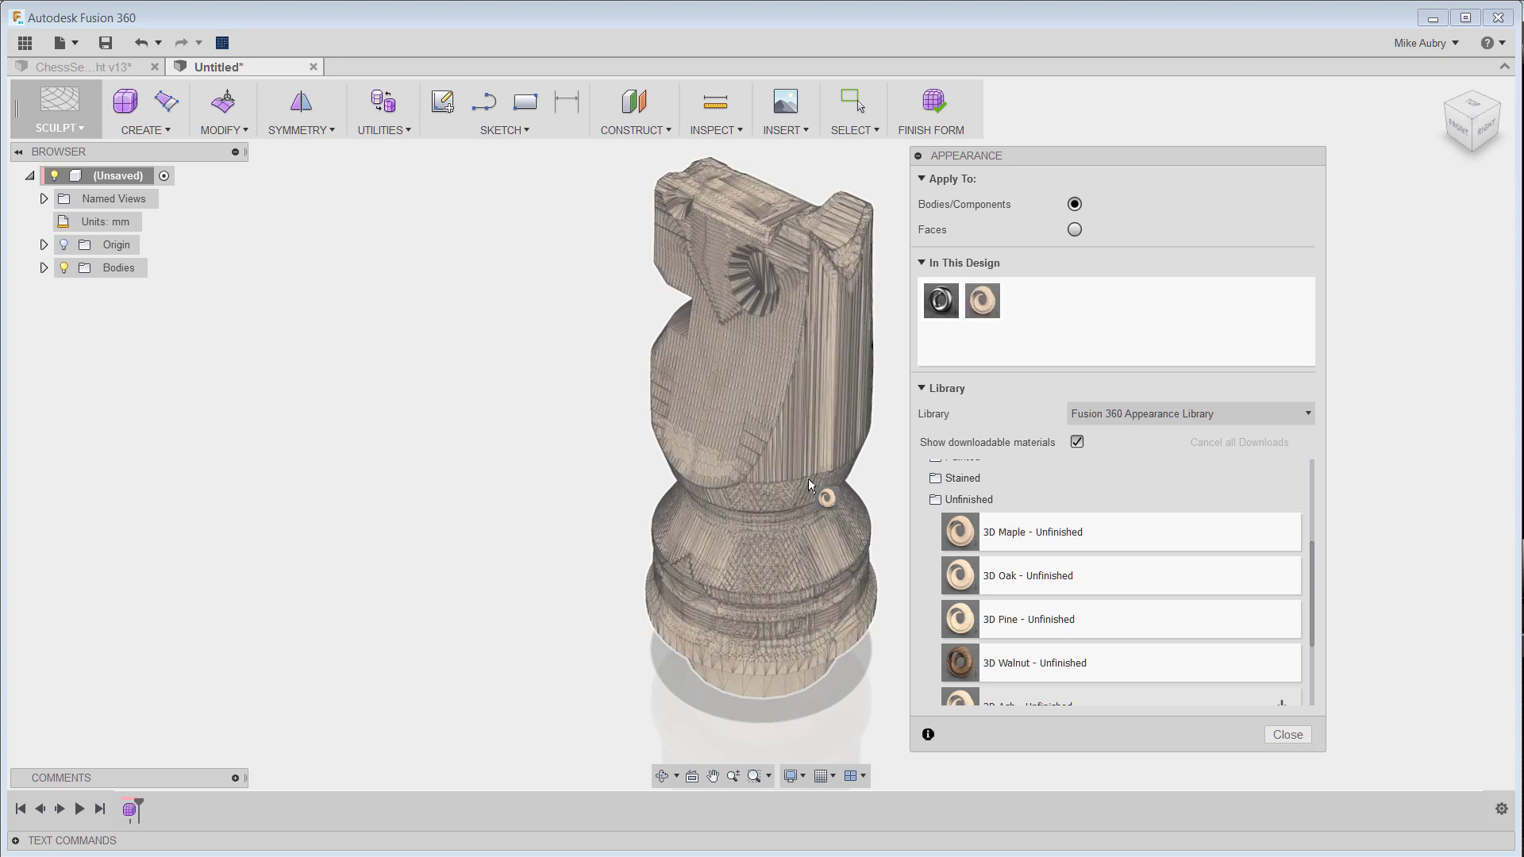
pyautogui.click(1277, 734)
pyautogui.keyDown('shift'); pyautogui.moveTo(911, 503); pyautogui.dragTo(849, 788, button='middle'); pyautogui.keyUp('shift')
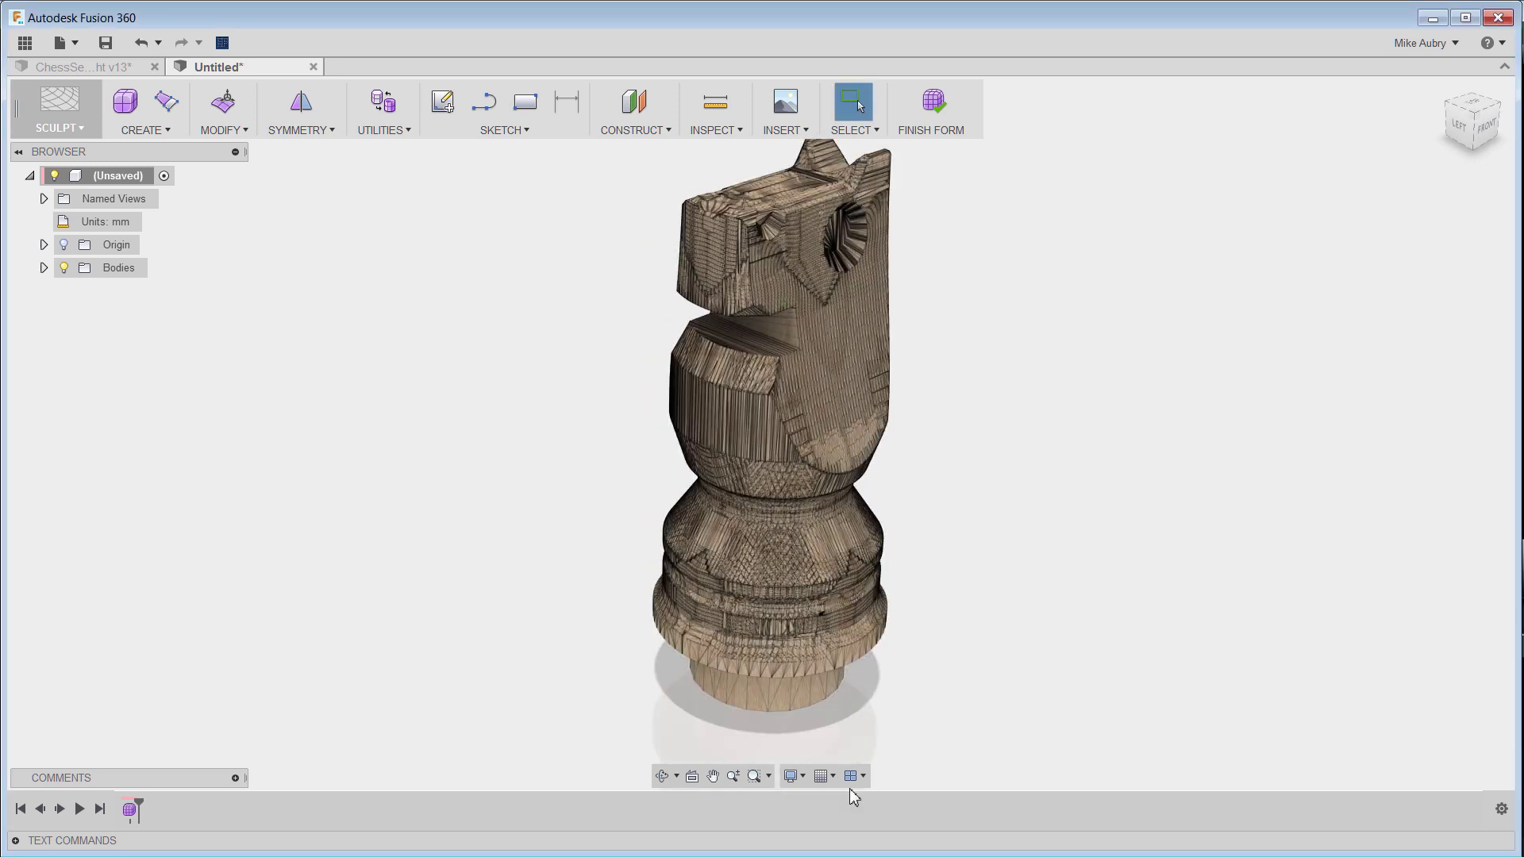
# - Set the visual style to Shaded so the knight shows without mesh edges
pyautogui.click(796, 779)
pyautogui.moveTo(826, 635)
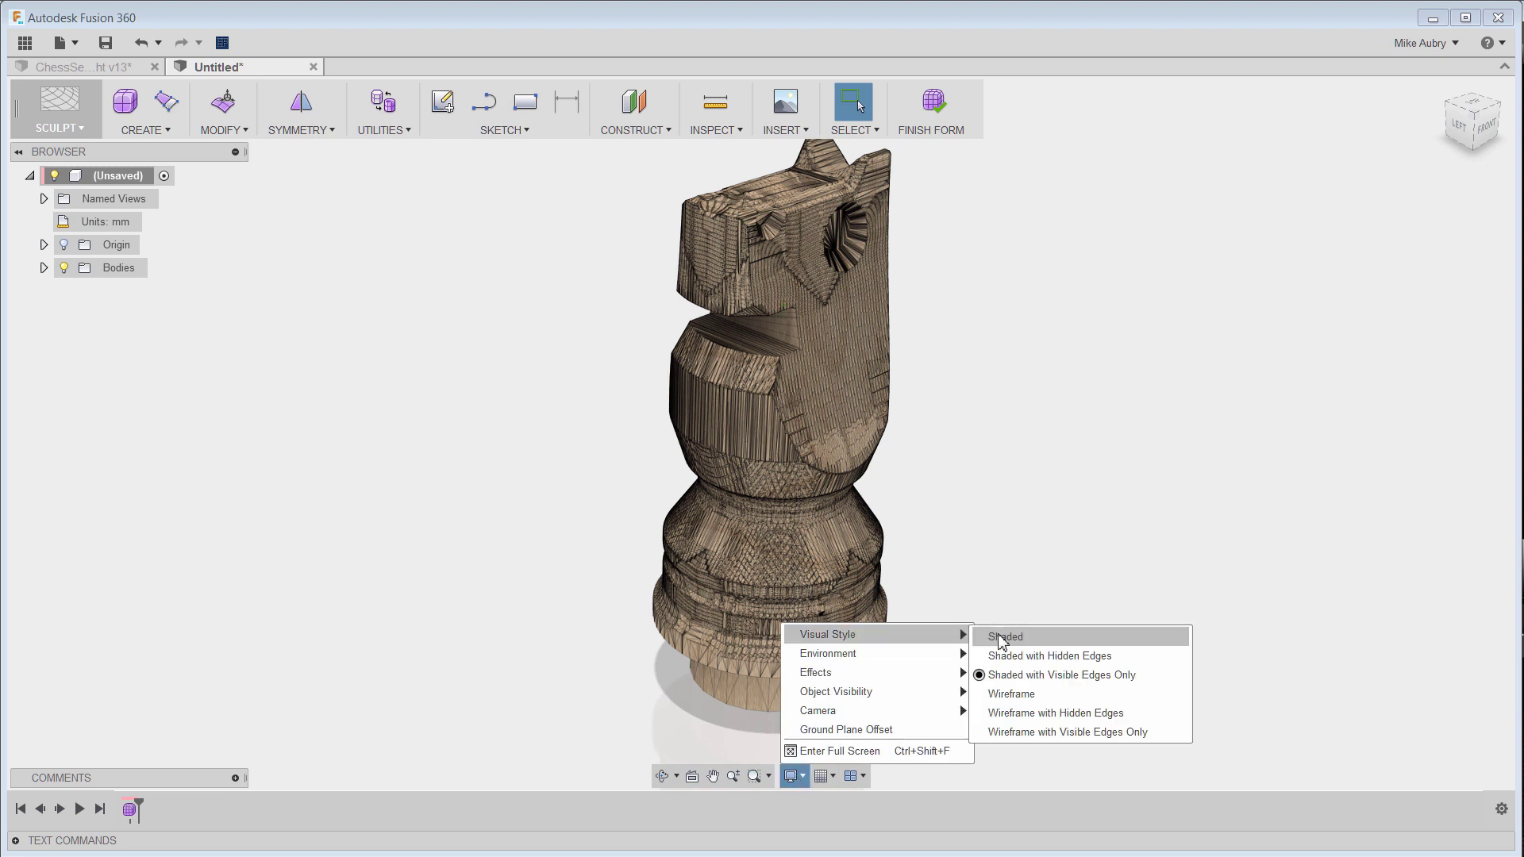
pyautogui.click(1001, 638)
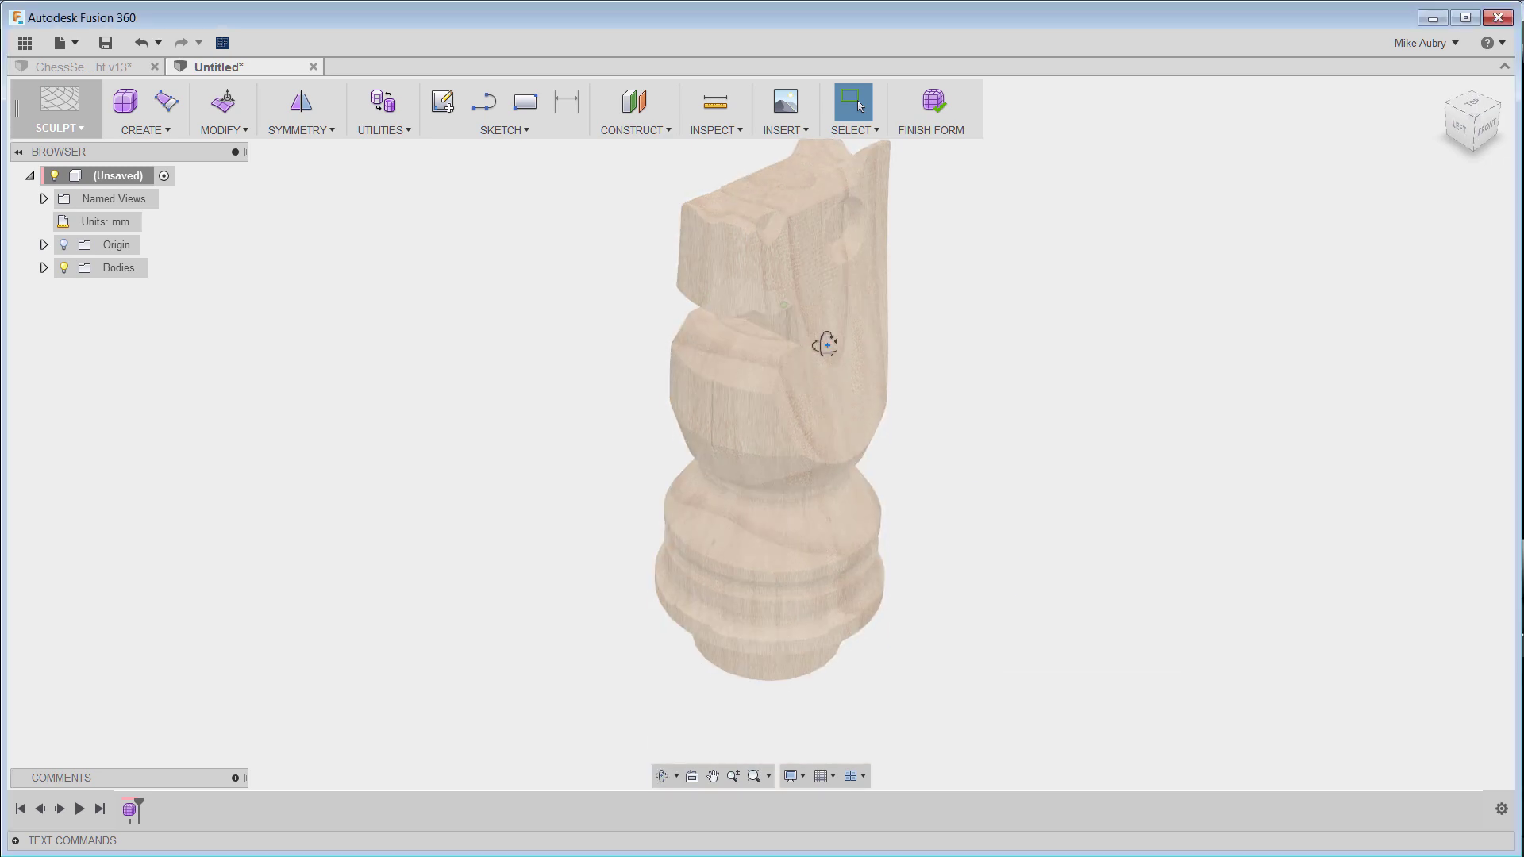
pyautogui.click(1001, 635)
pyautogui.press('F4')
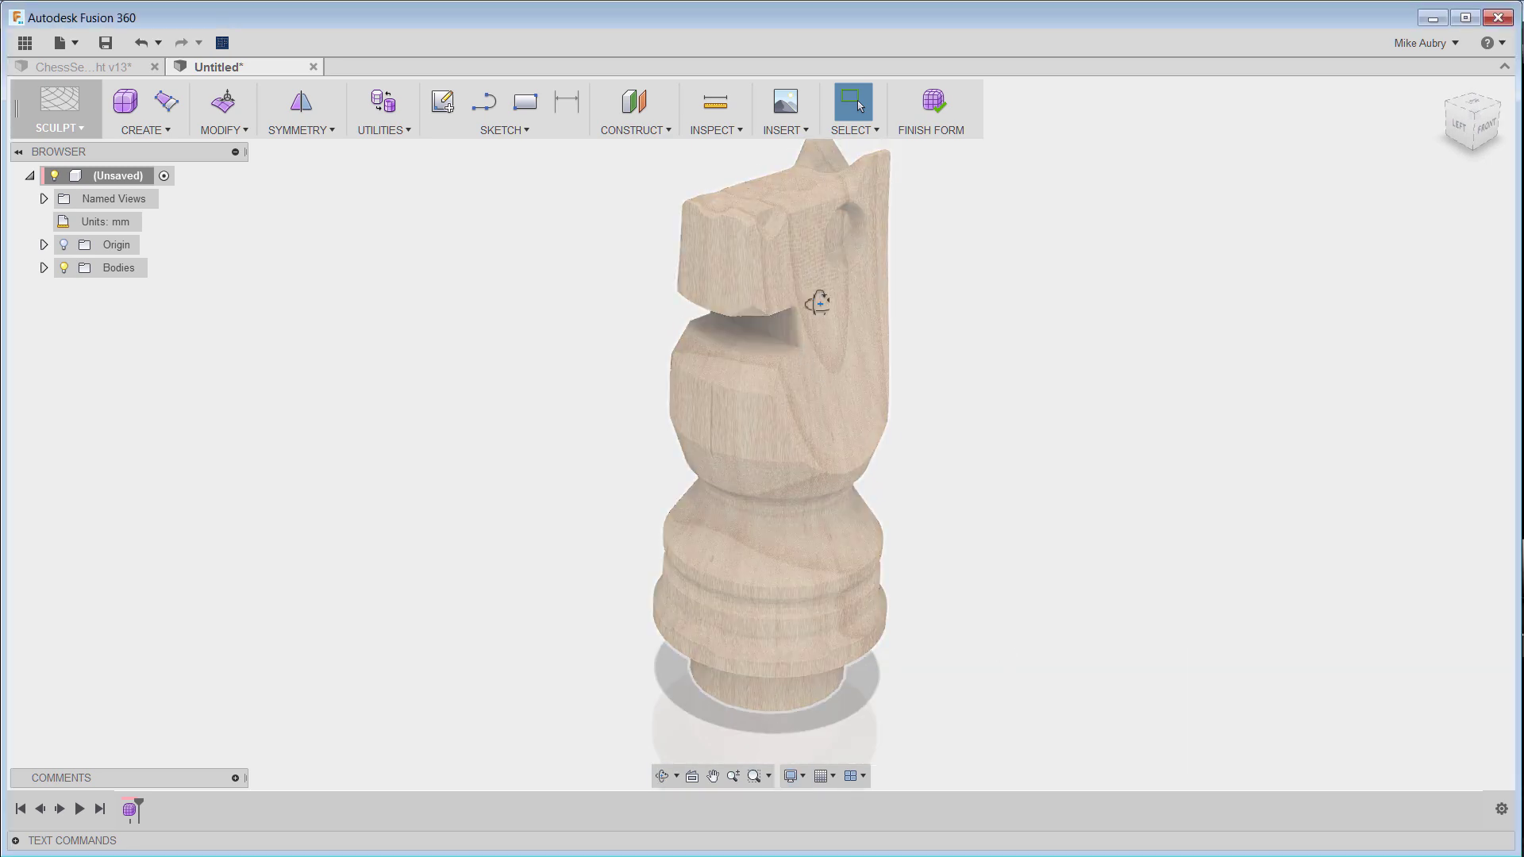
pyautogui.moveTo(827, 341); pyautogui.dragTo(825, 347)
pyautogui.press('Escape')
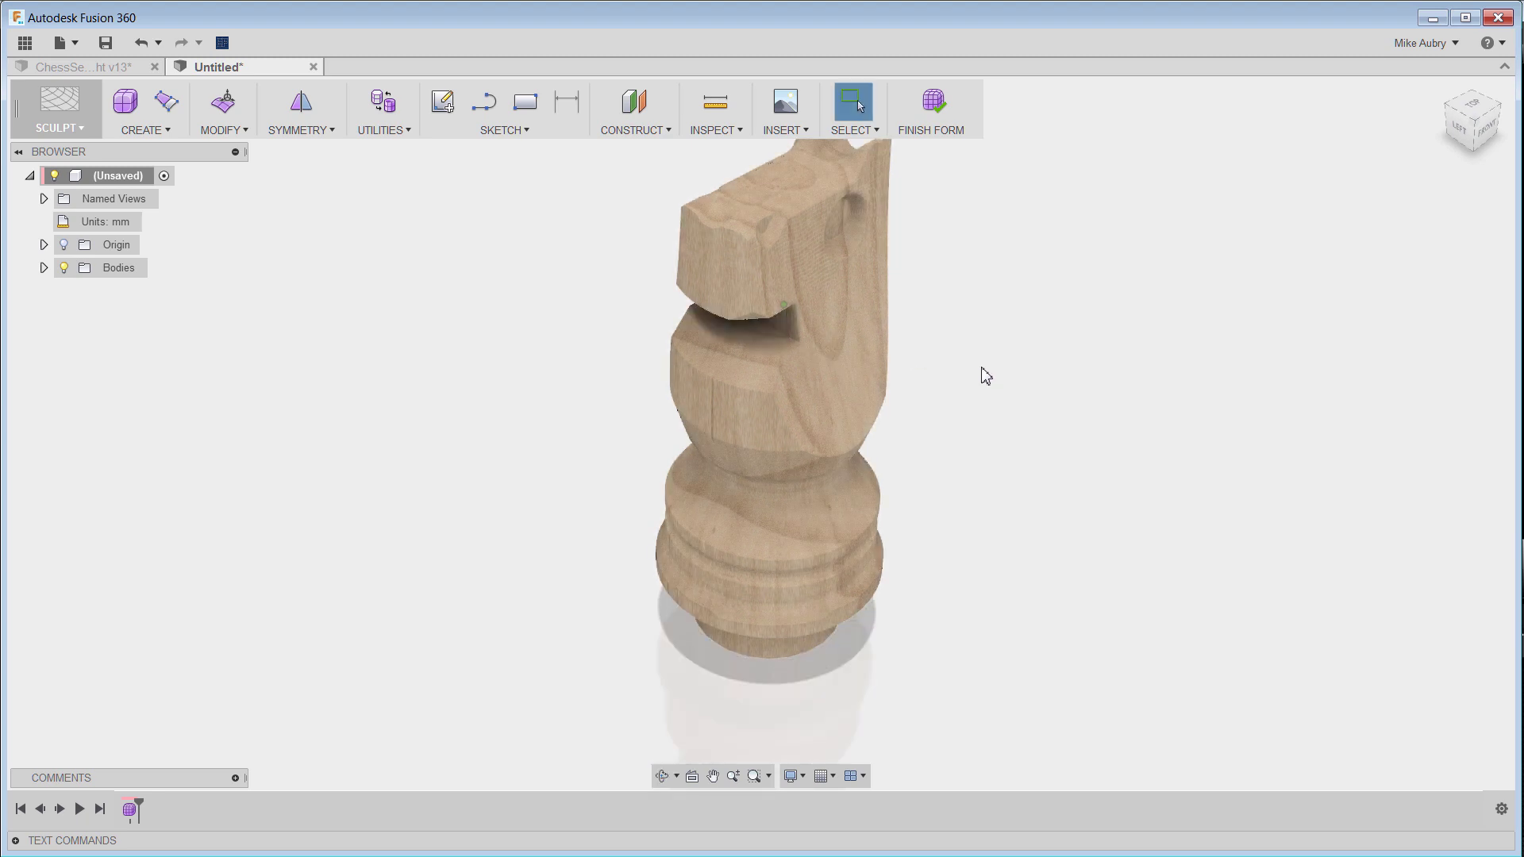
pyautogui.keyDown('shift'); pyautogui.moveTo(982, 374); pyautogui.dragTo(972, 432, button='middle'); pyautogui.keyUp('shift')
# - Reposition the knight's maple grain with Texture Map Controls, rotating it -25° about Z
pyautogui.rightClick(975, 433)
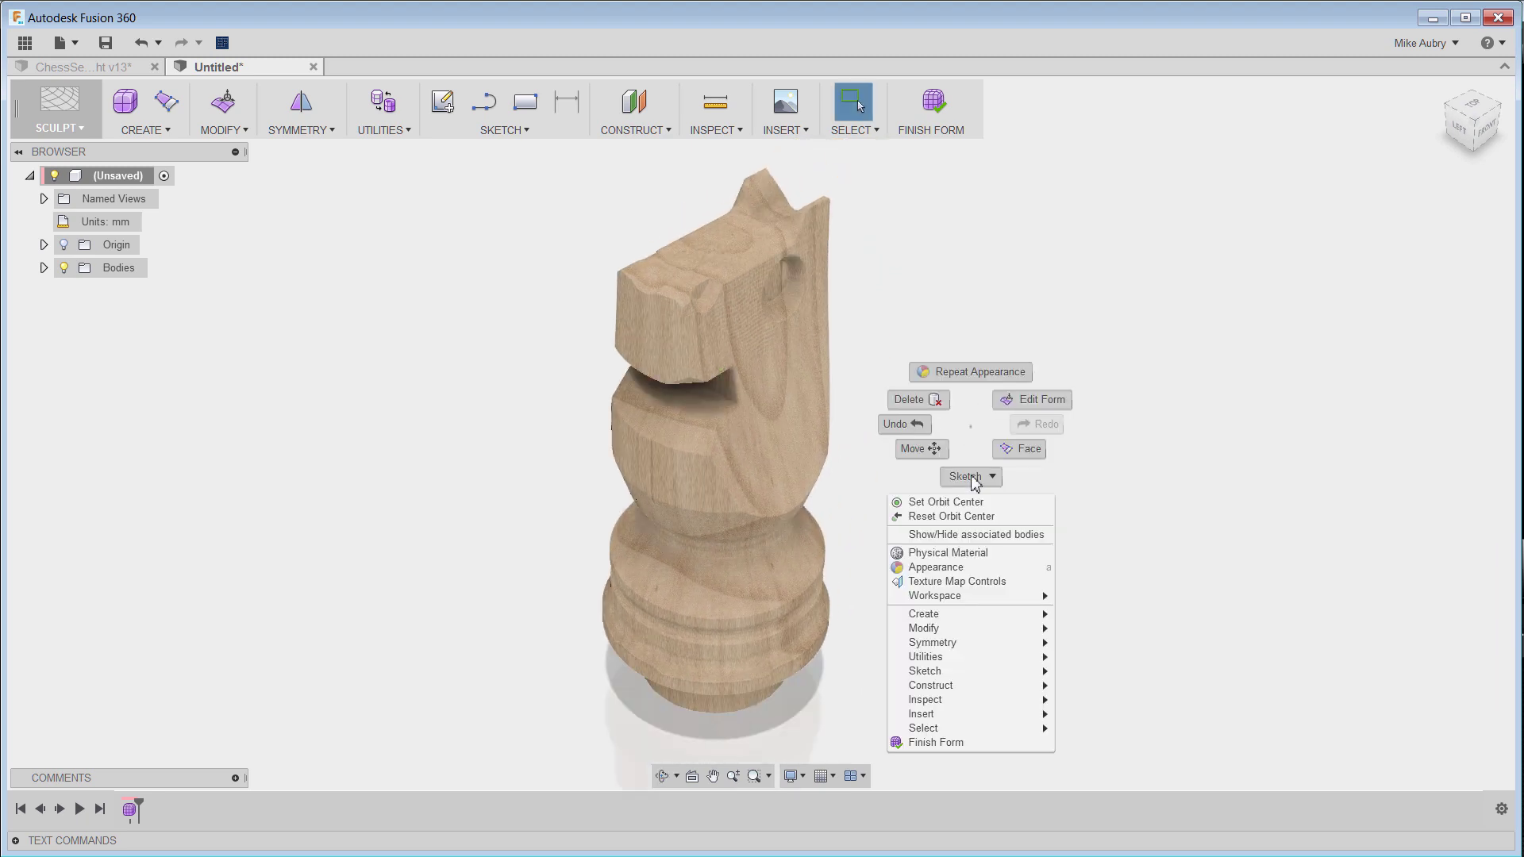
pyautogui.click(981, 588)
pyautogui.click(726, 365)
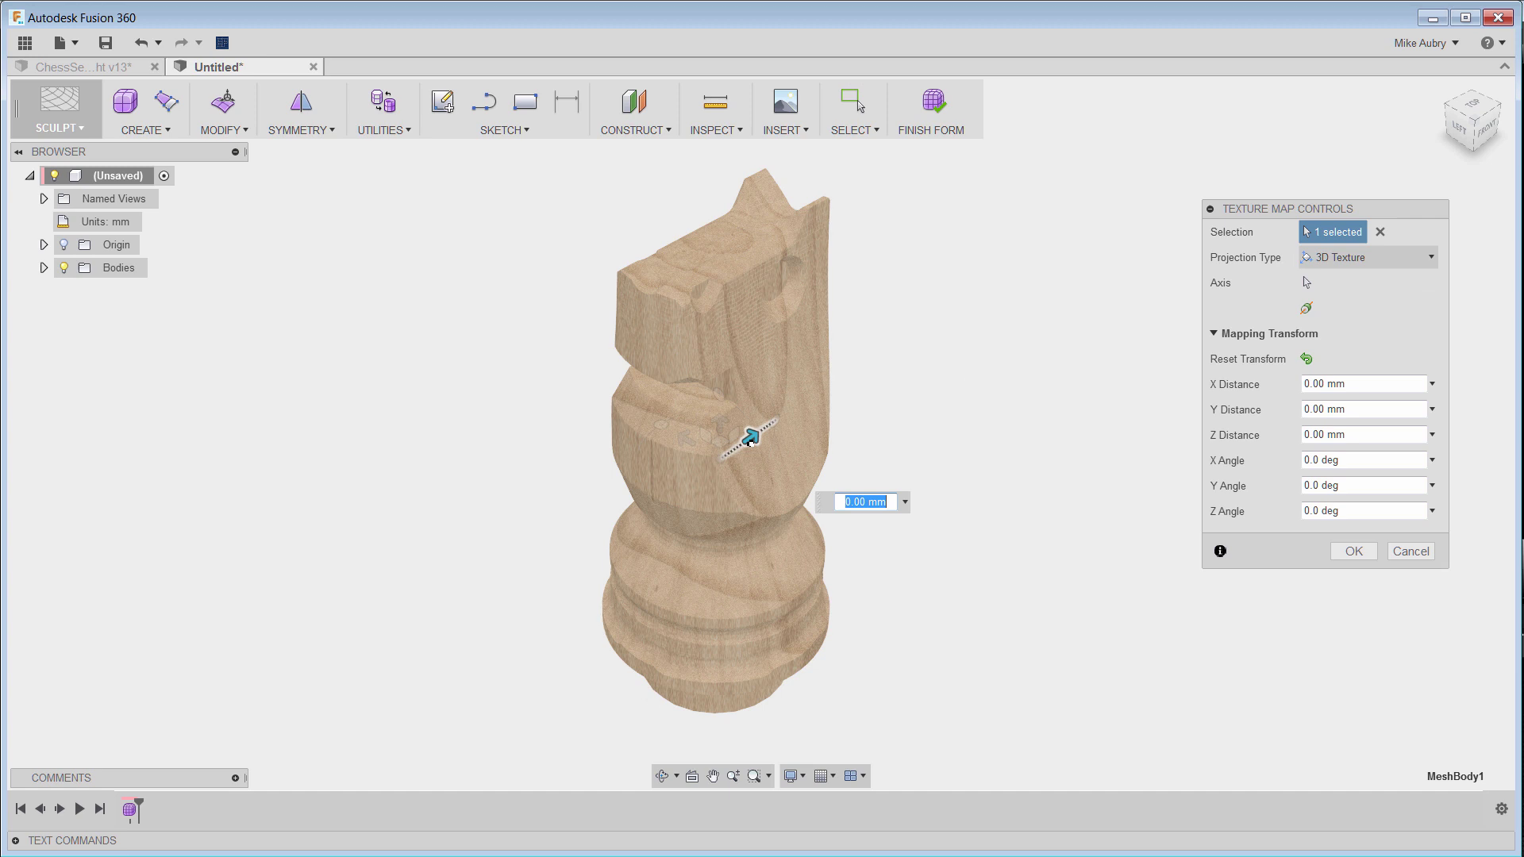
pyautogui.moveTo(750, 439)
pyautogui.mouseDown()
pyautogui.moveTo(561, 538)
pyautogui.moveTo(644, 592)
pyautogui.moveTo(699, 560)
pyautogui.mouseUp()
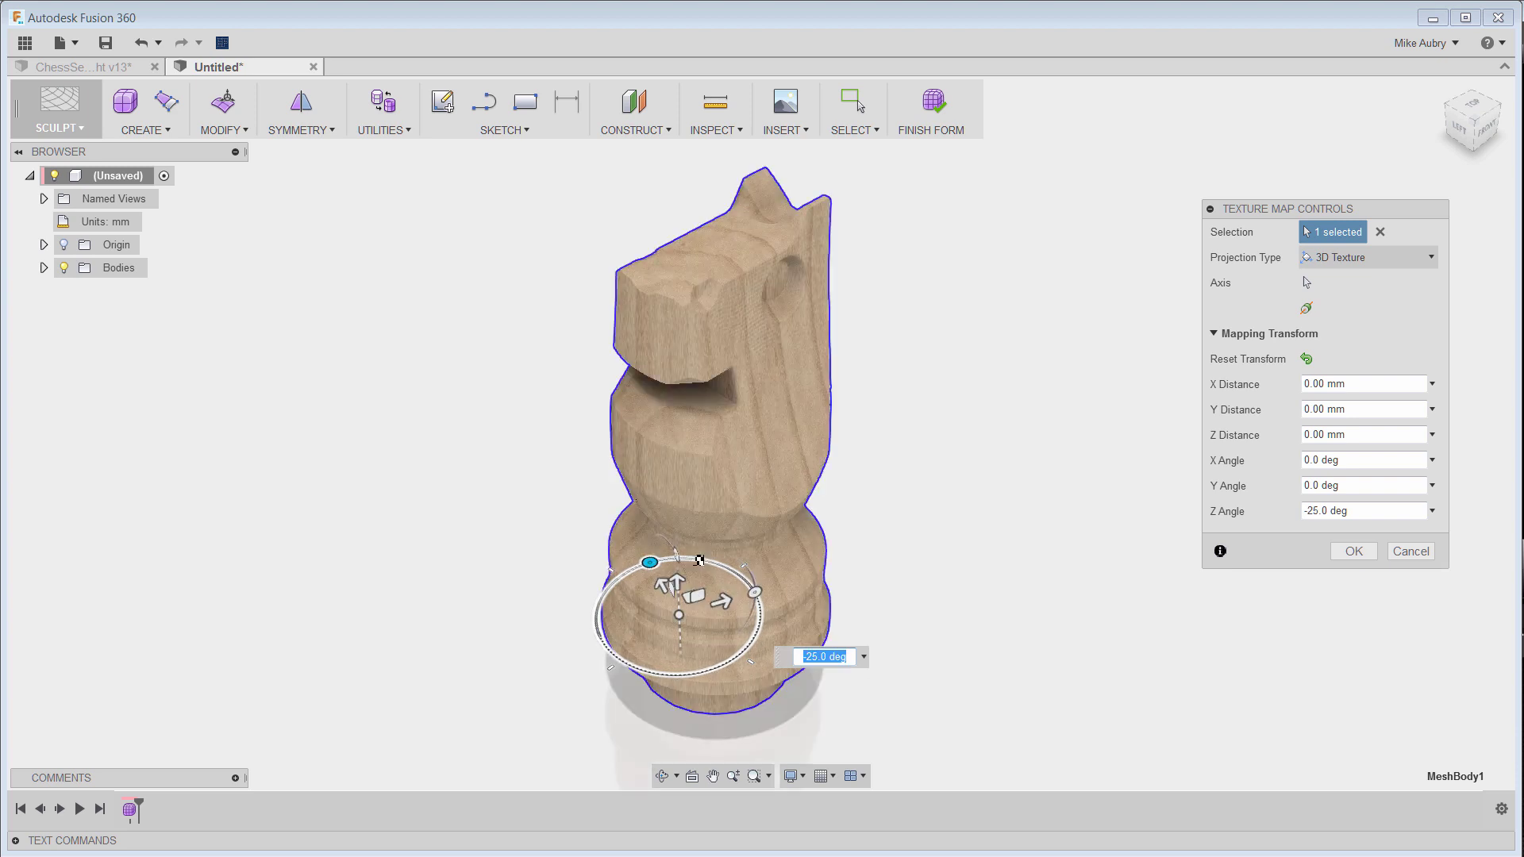
pyautogui.press('Return')
pyautogui.keyDown('shift'); pyautogui.moveTo(962, 455); pyautogui.dragTo(957, 439, button='middle'); pyautogui.keyUp('shift')
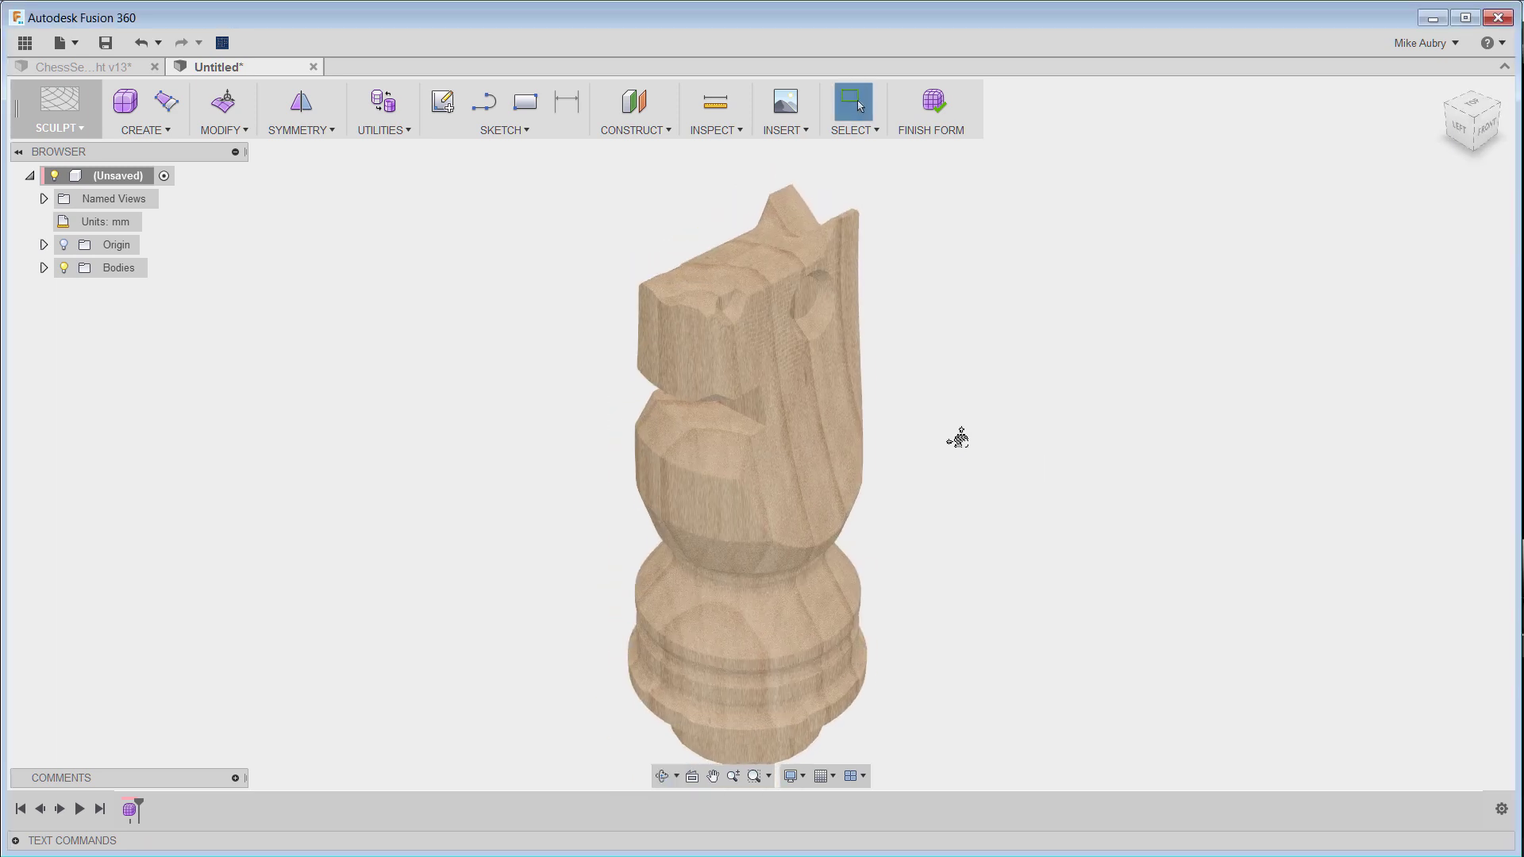
pyautogui.click(59, 126)
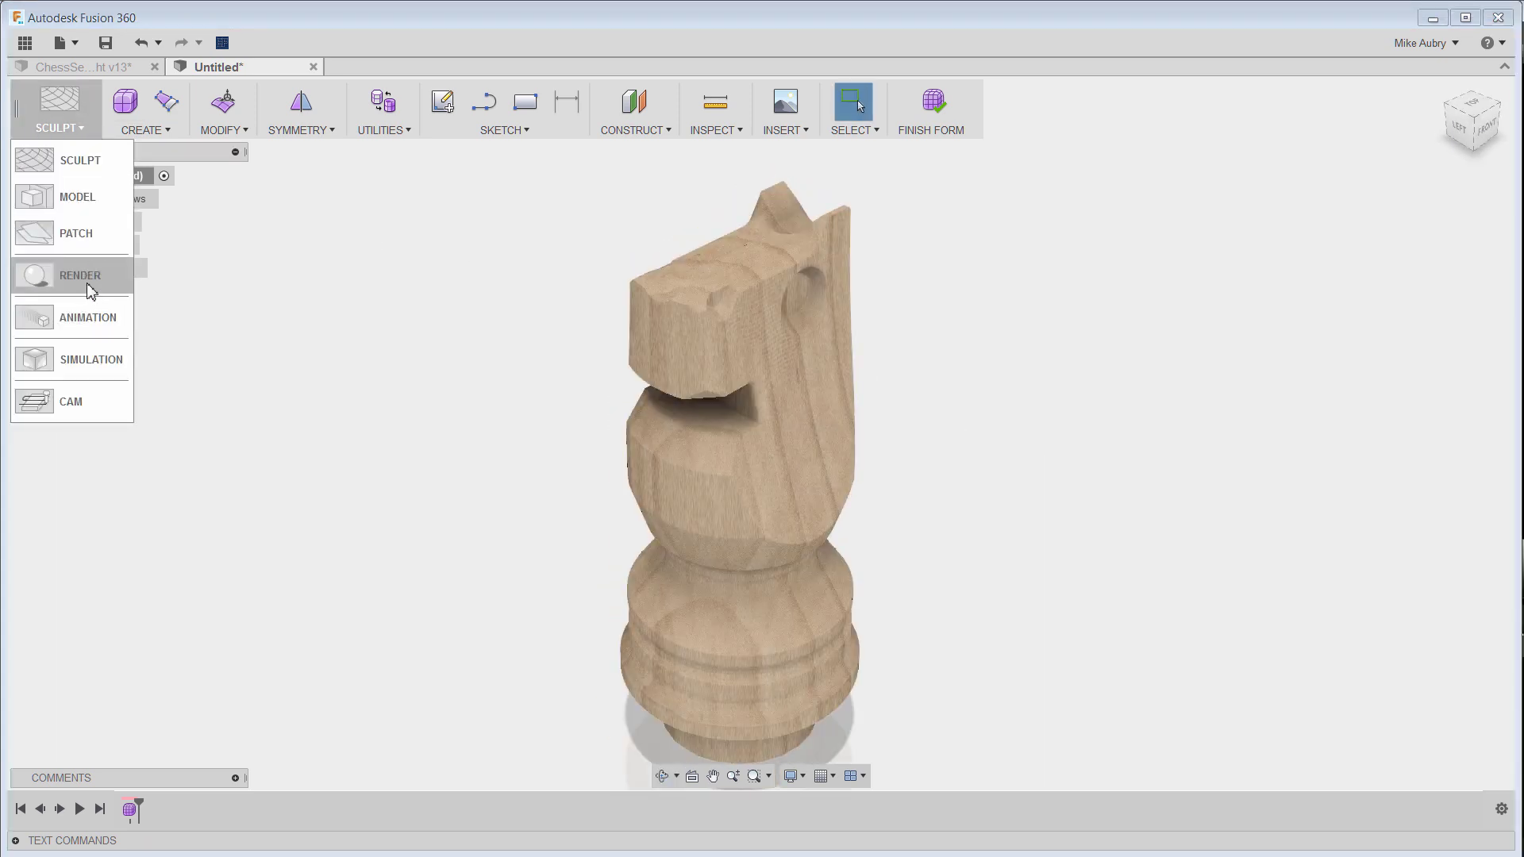
# - Switch to the RENDER workspace to show the wooden knight with its rendering gallery
pyautogui.click(89, 285)
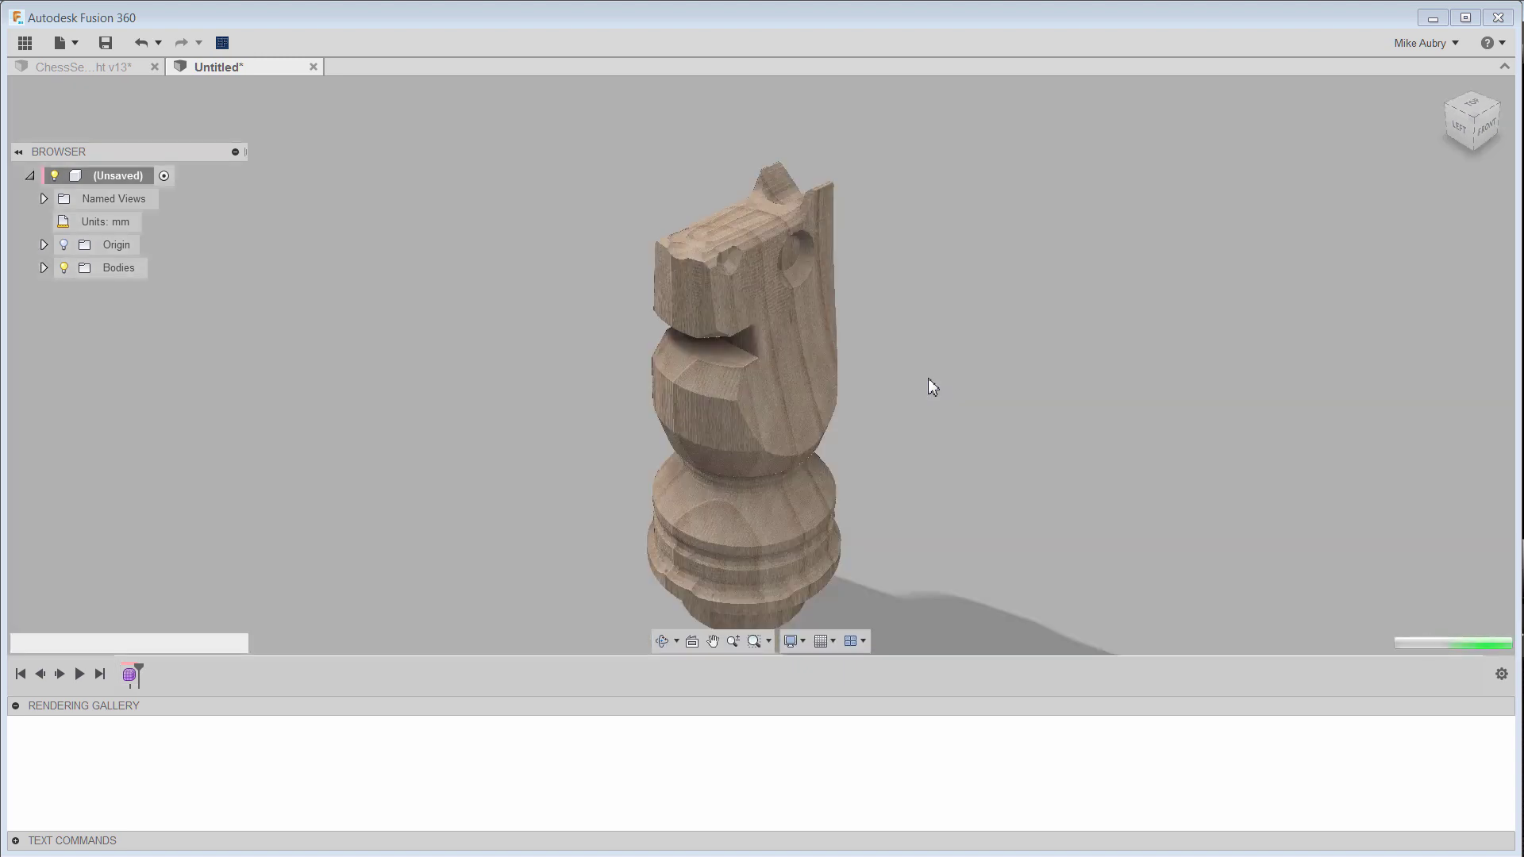